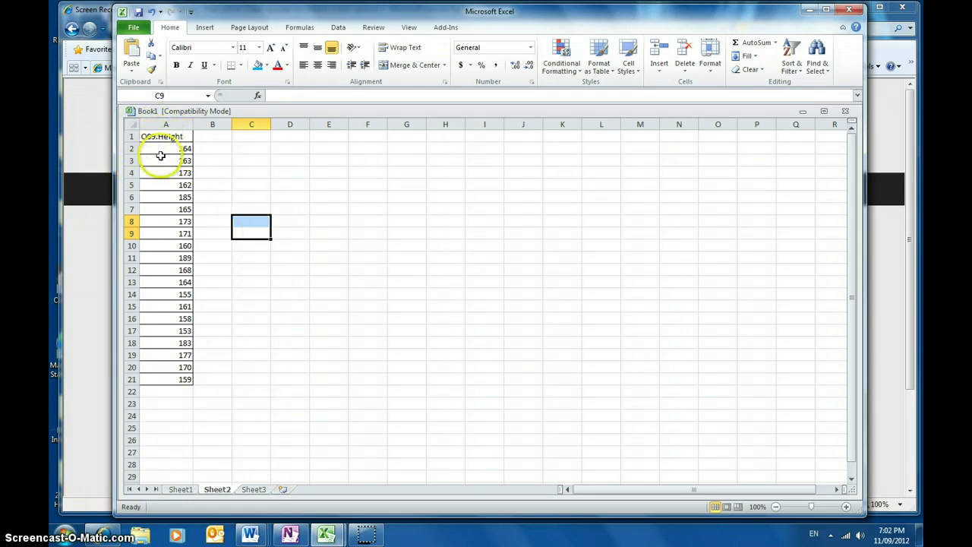
left_click(167, 125)
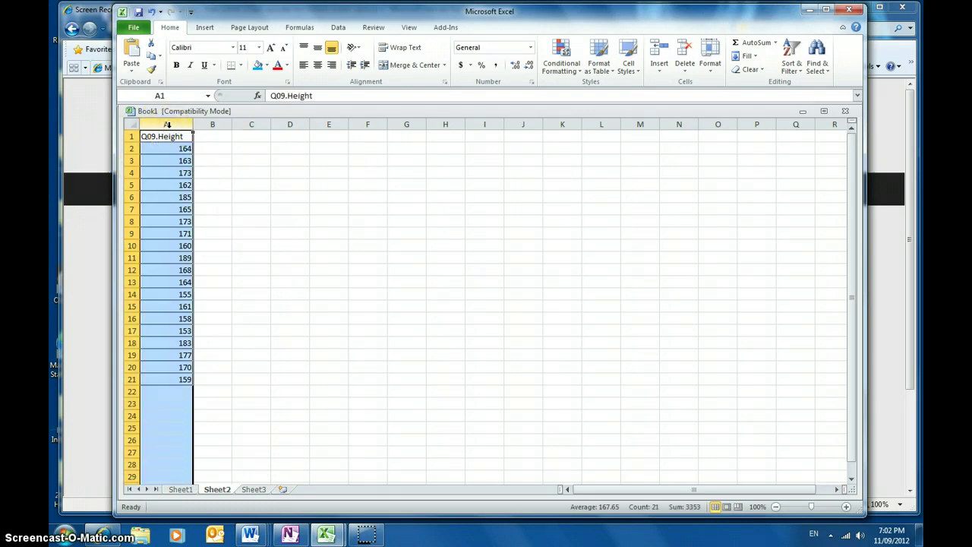
left_click(222, 172)
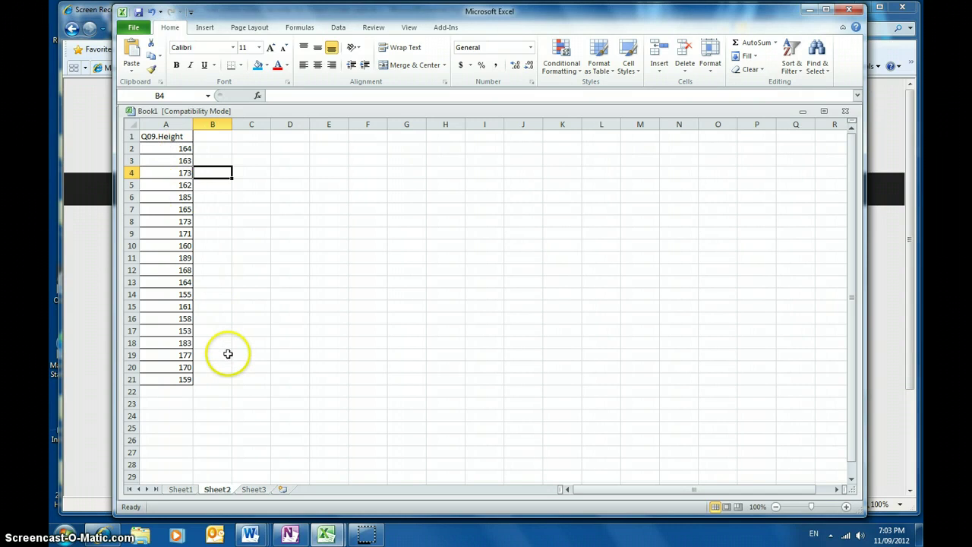
left_click(255, 490)
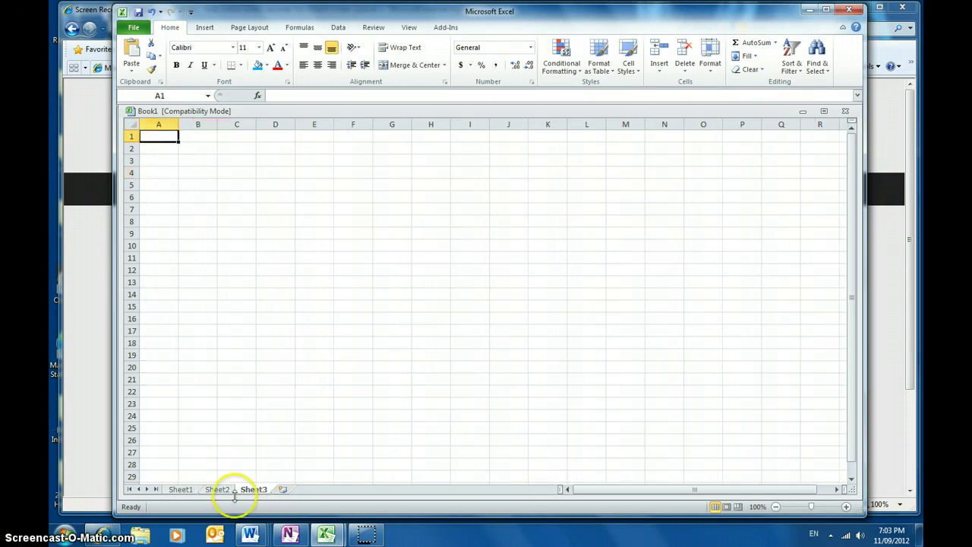
left_click(218, 490)
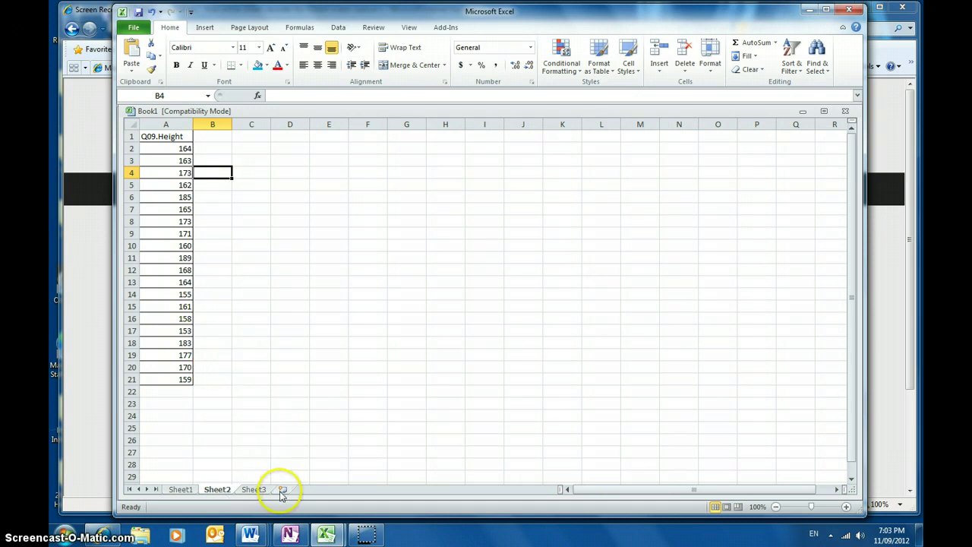
Enter the first two heights from Sheet2, 164 and 163, in cells A1 and A2 of Sheet3.
left_click(254, 489)
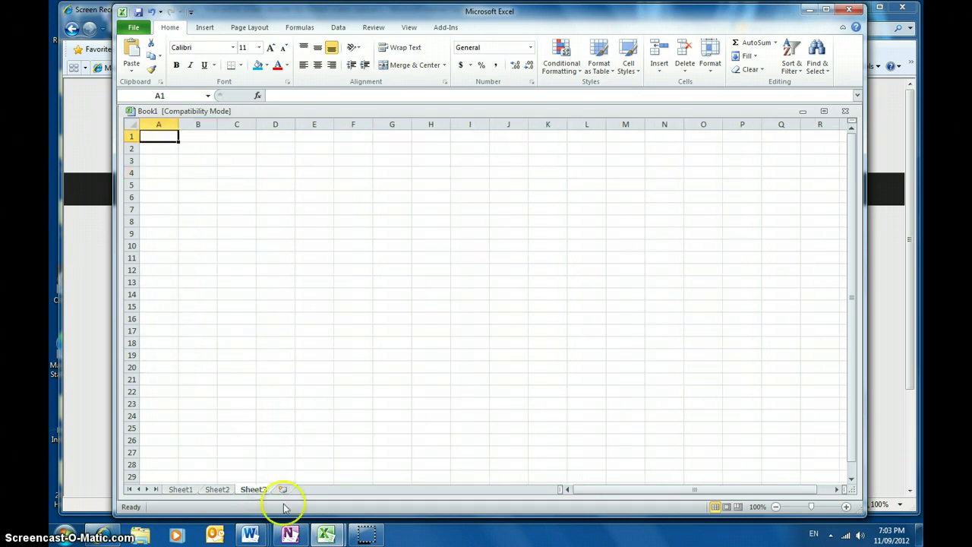
type("164")
key("Return")
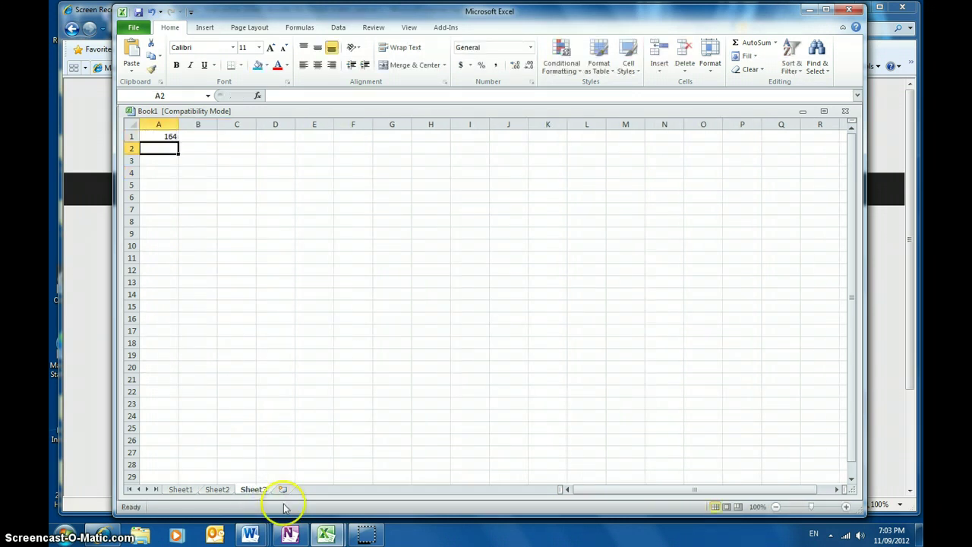
type("163")
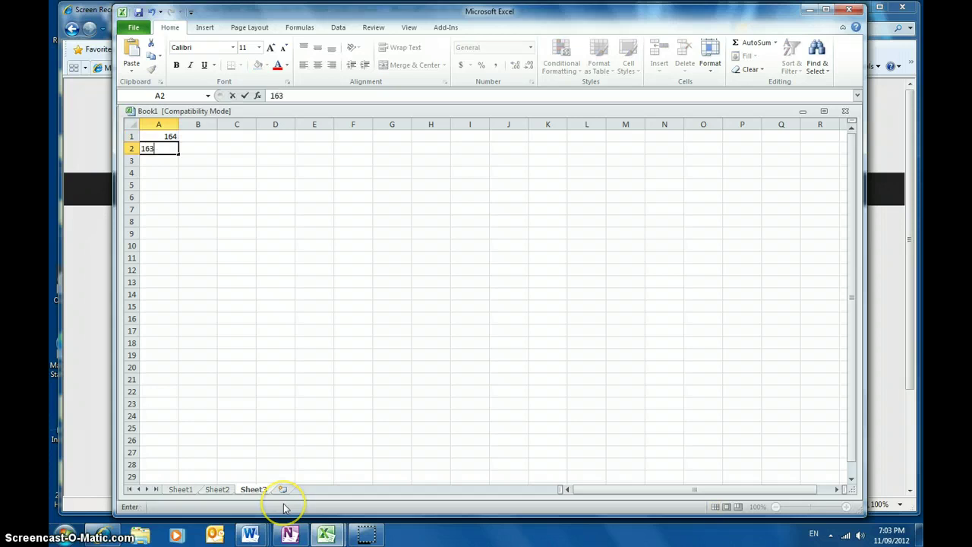
right_click(250, 535)
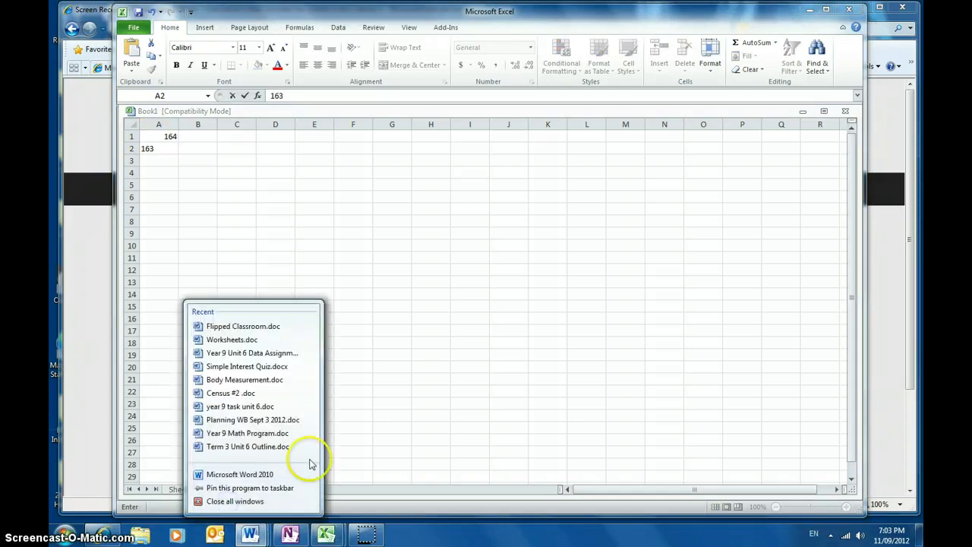
left_click(391, 301)
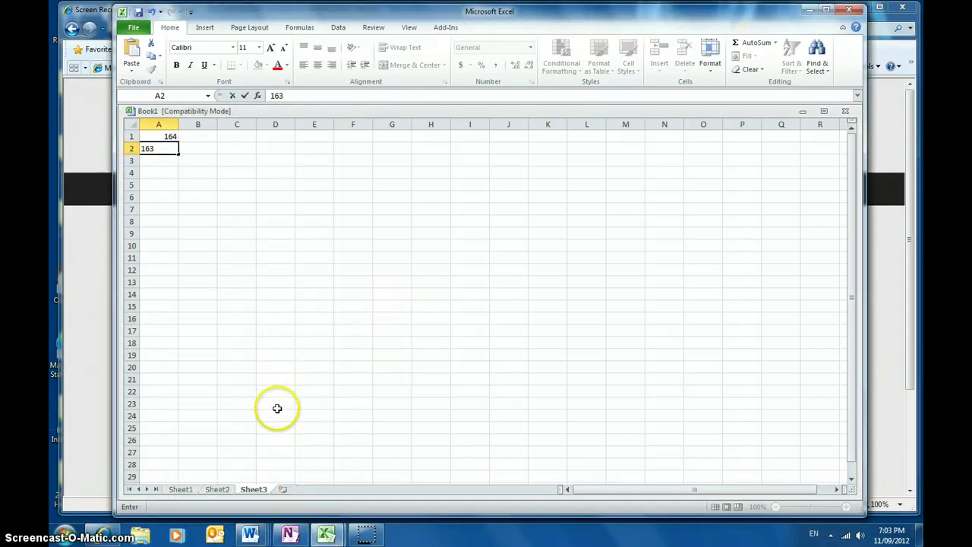
Check the next heights on Sheet2 and enter 173 and 162 in cells A3 and A4 of Sheet3.
left_click(218, 490)
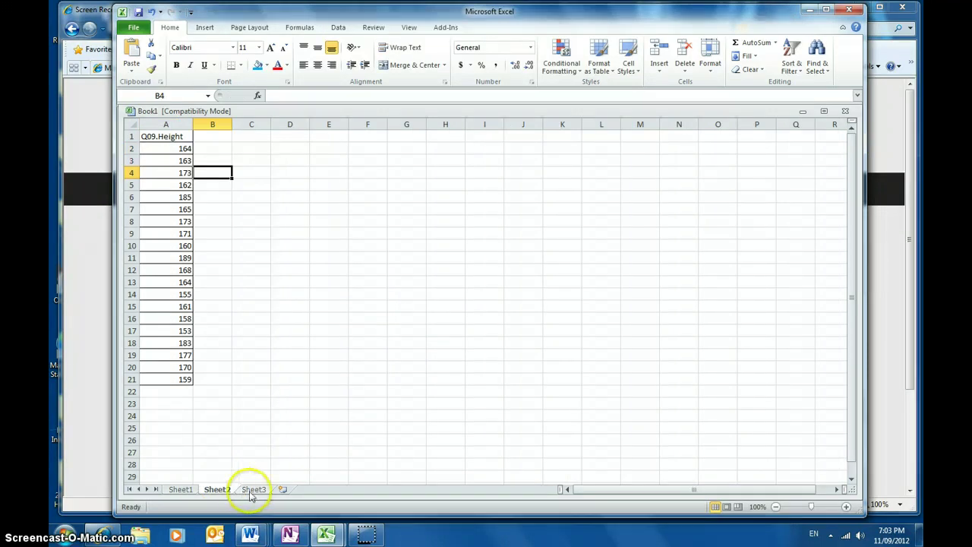
left_click(253, 490)
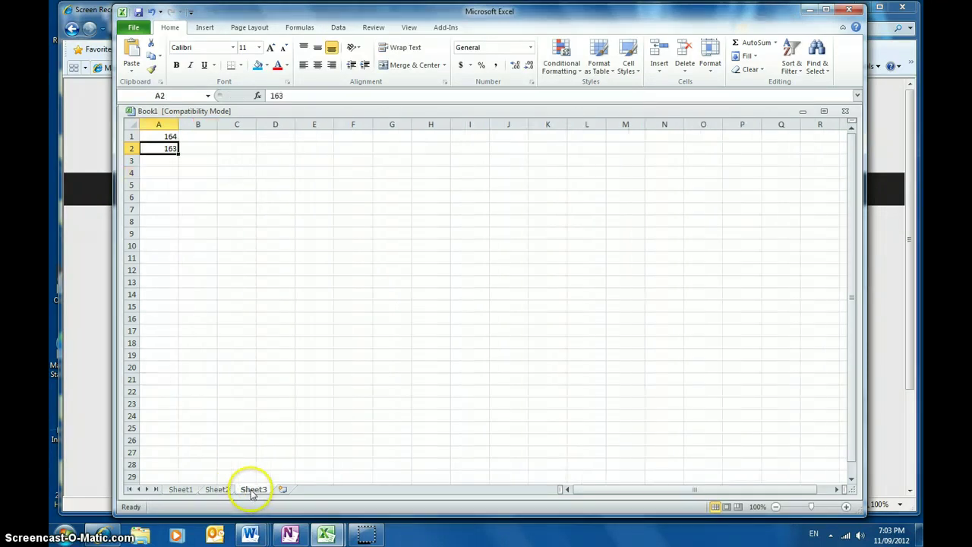
left_click(176, 161)
type("1")
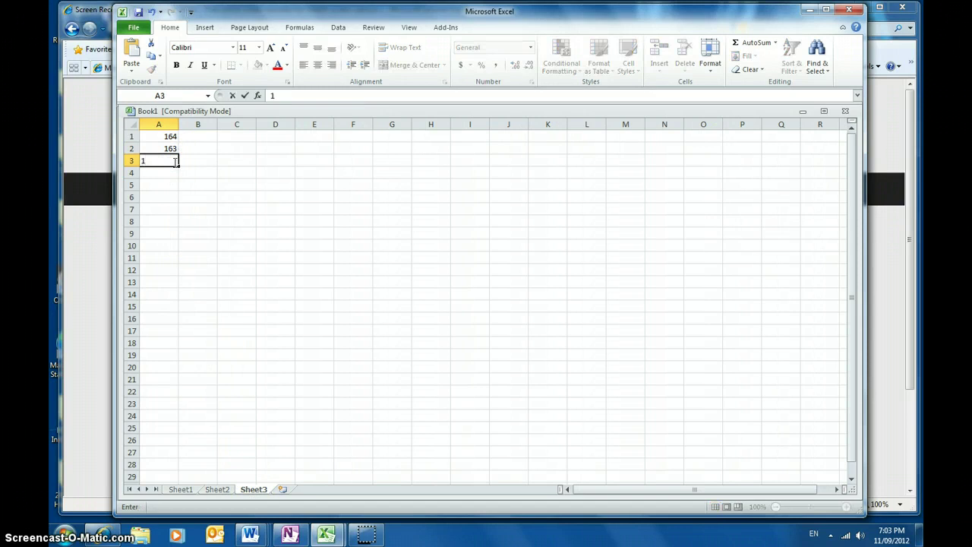
type("73")
key("Return")
type("162")
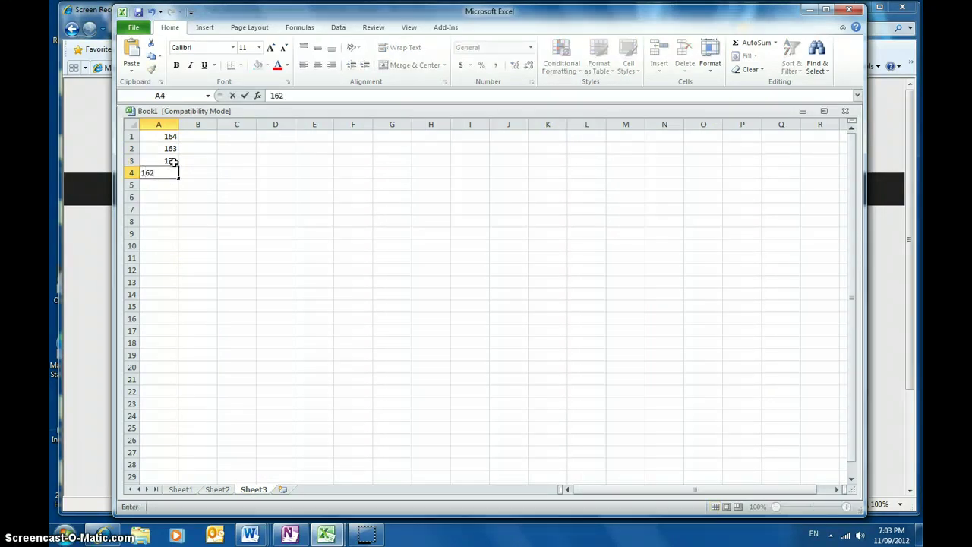
key("Return")
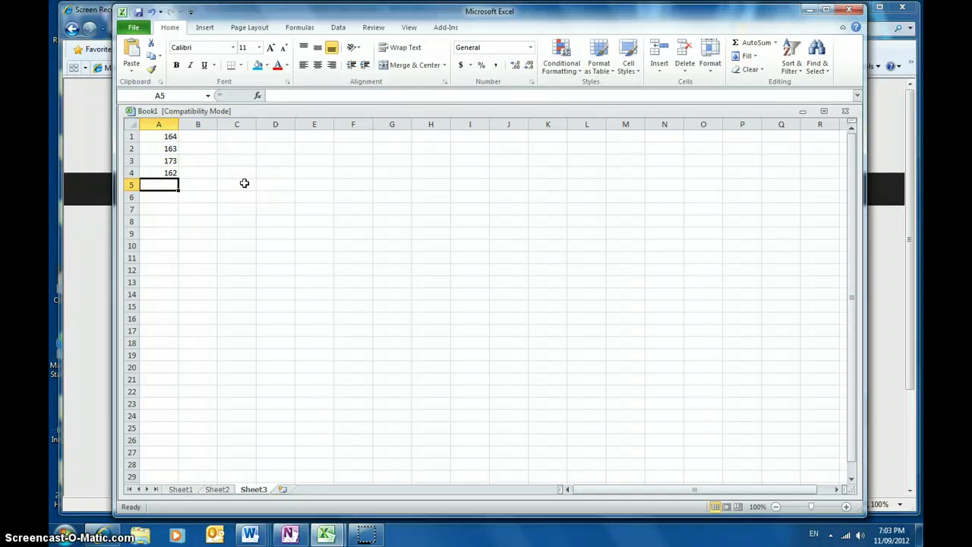
key("Down")
key("Down")
key("Right")
key("Right")
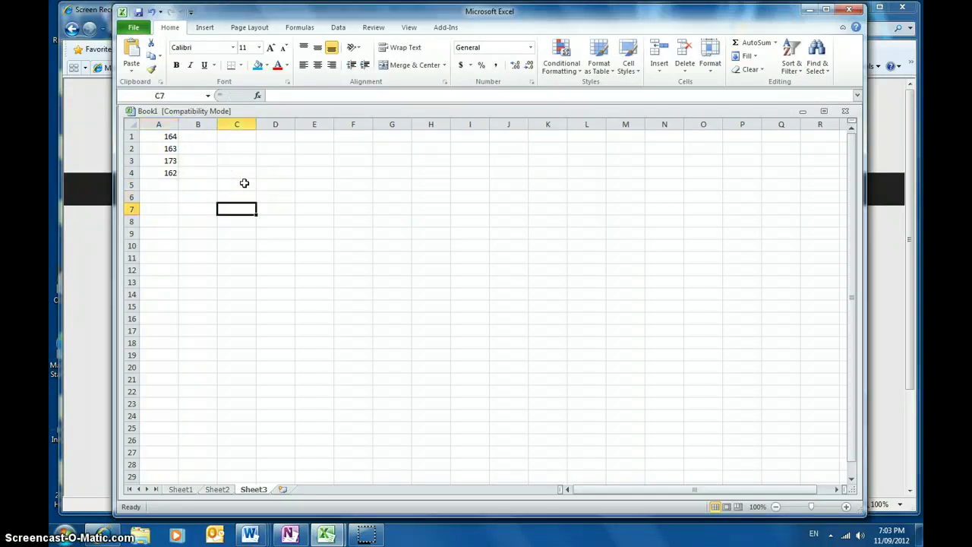
key("Up")
key("Up")
key("Left")
key("Left")
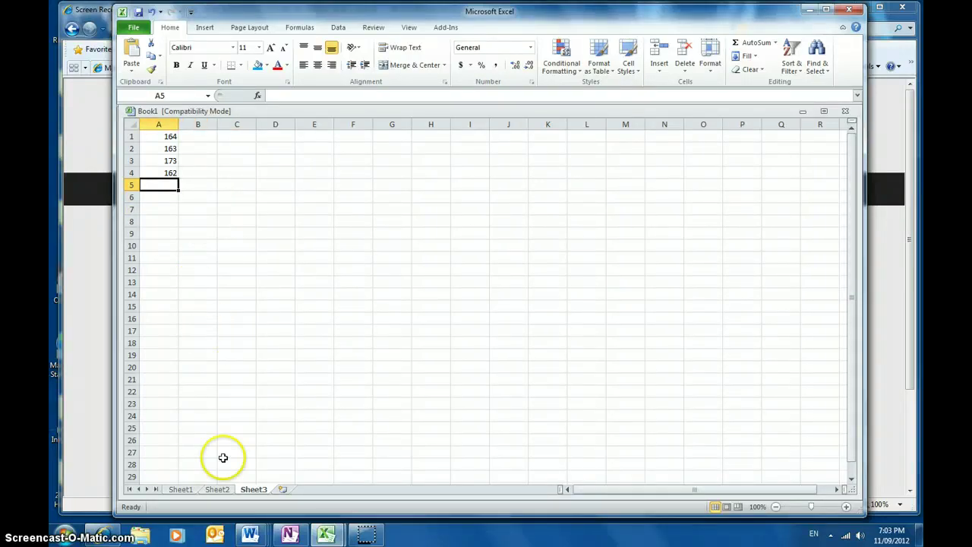
Look up the following heights on Sheet2 and enter 185 and 165 in cells A5 and A6 of Sheet3.
left_click(223, 489)
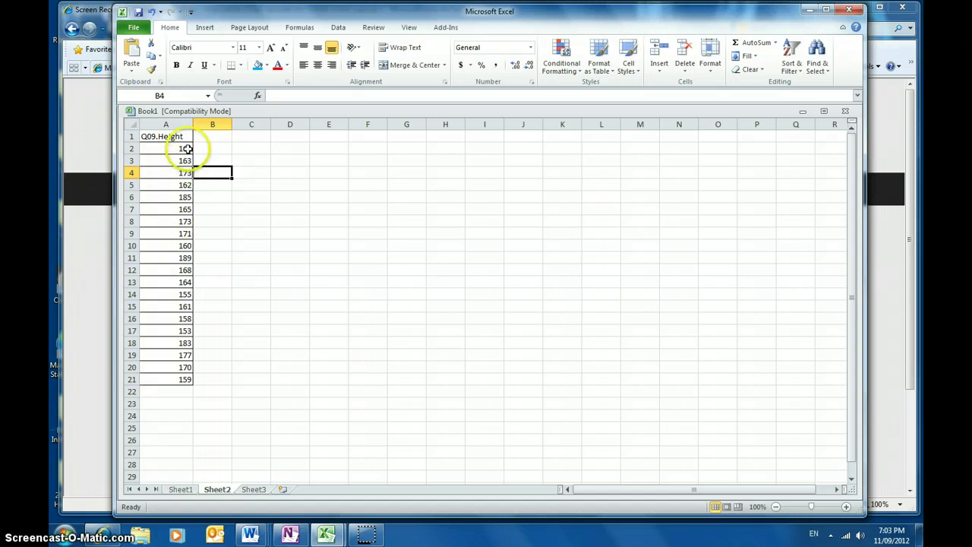
left_click(188, 186)
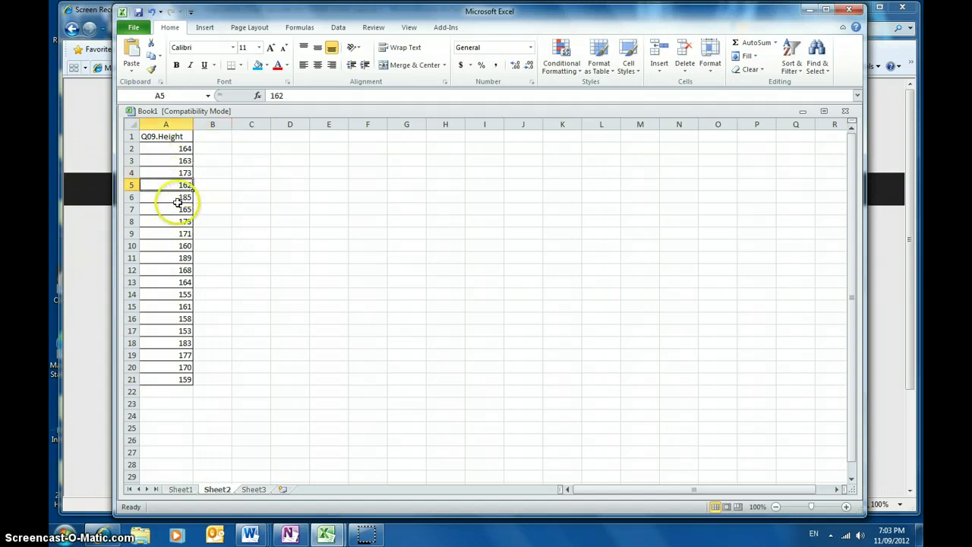
left_click(179, 197)
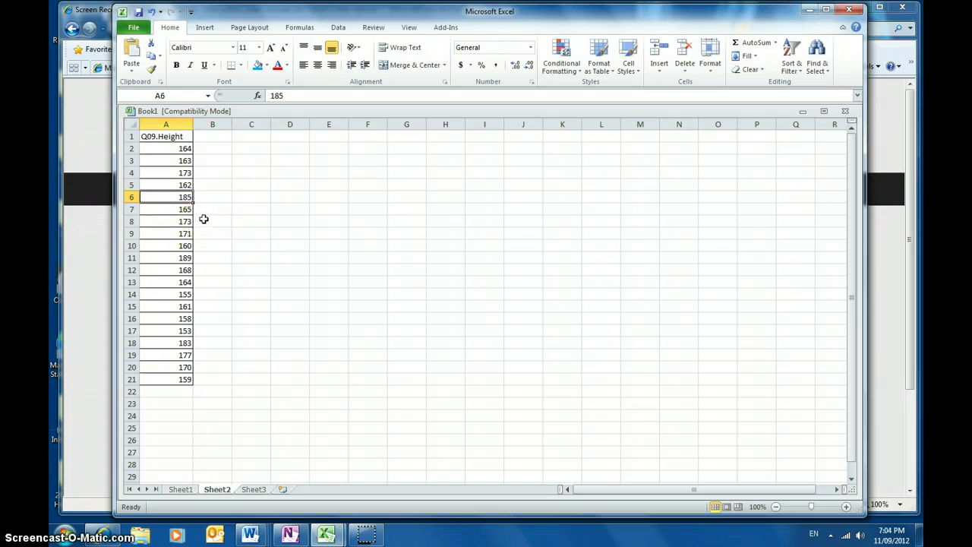
left_click(254, 489)
type("185")
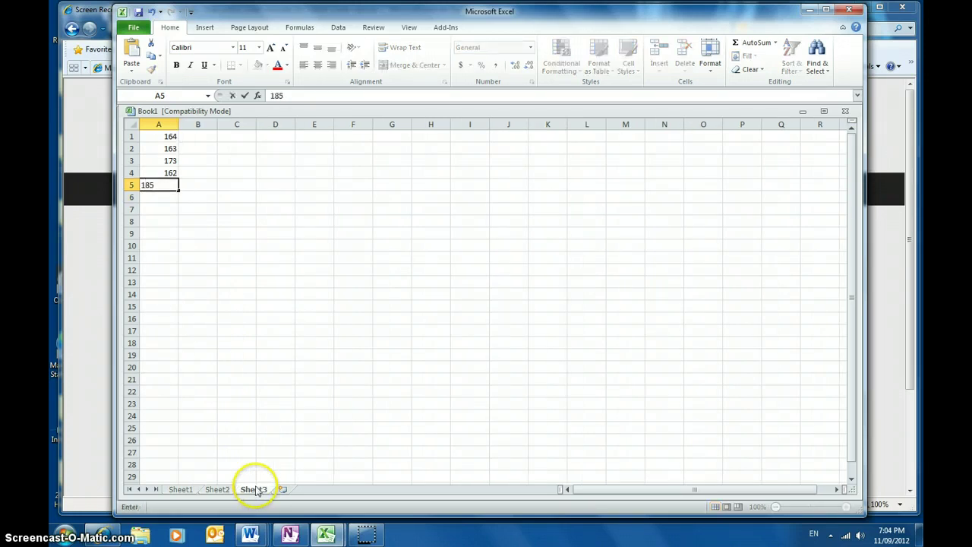
key("Return")
type("165")
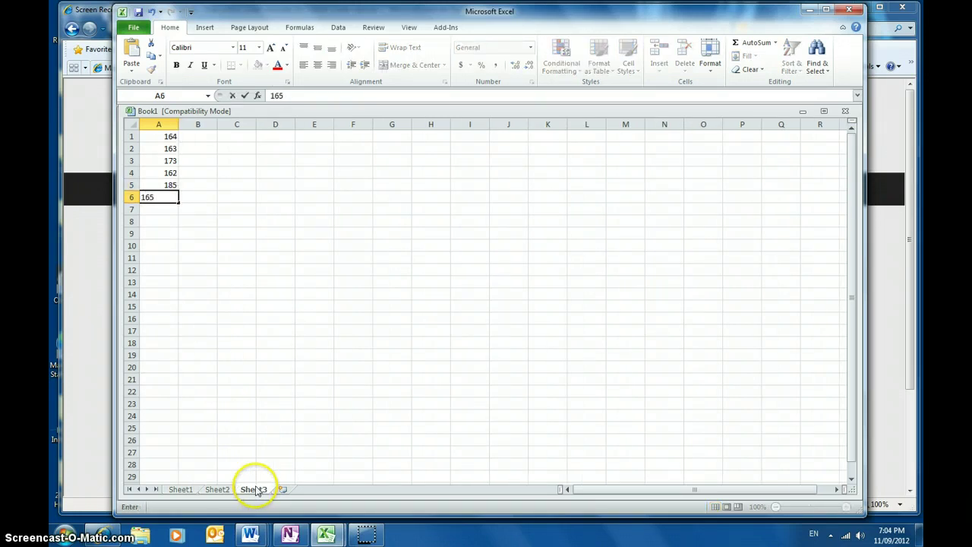
key("Return")
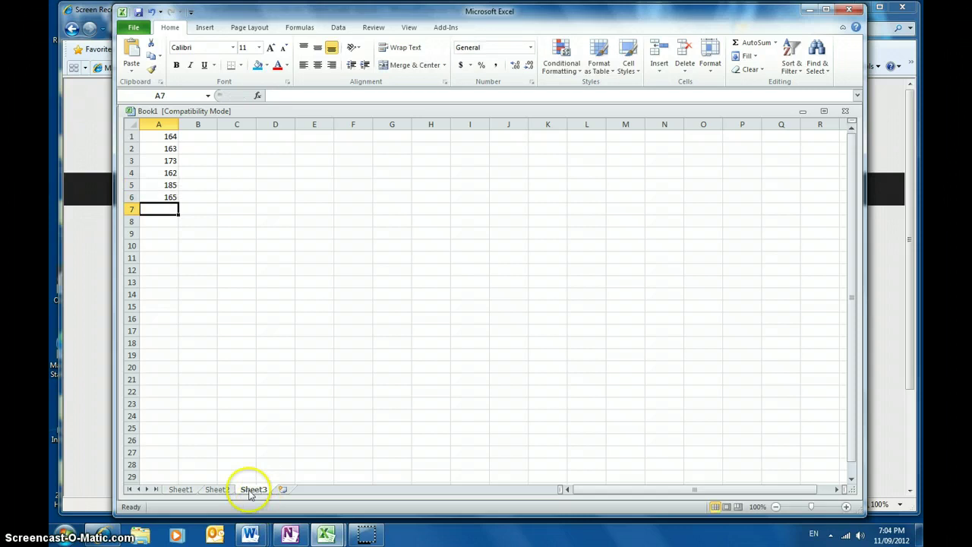
Look up the next two heights on Sheet2 and enter 173 and 171 in cells A7 and A8 of Sheet3.
left_click(218, 490)
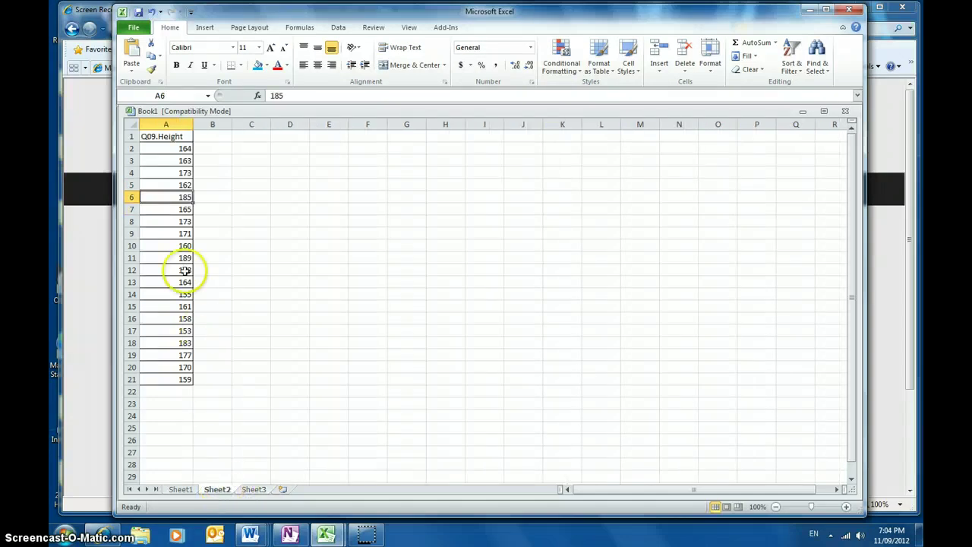
left_click(180, 221)
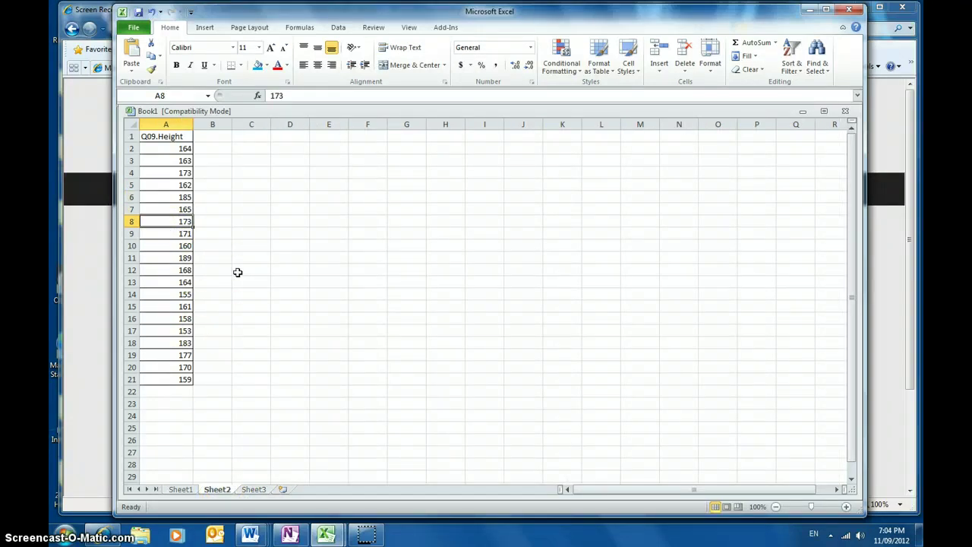
left_click(254, 488)
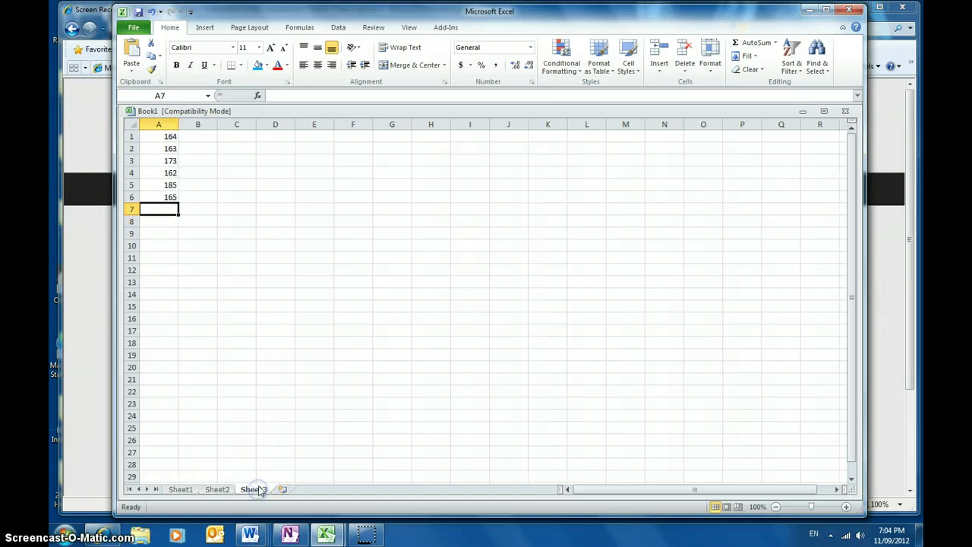
type("173")
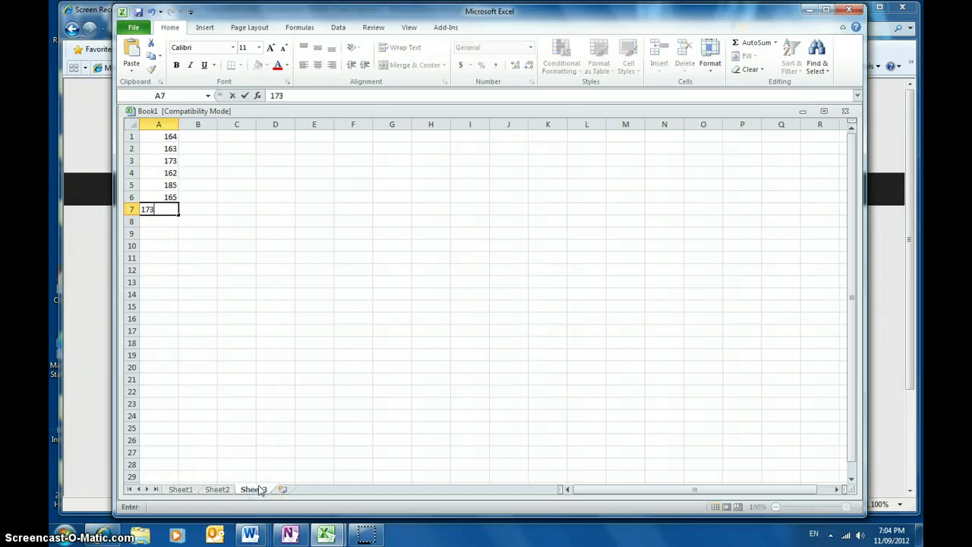
key("Return")
type("171")
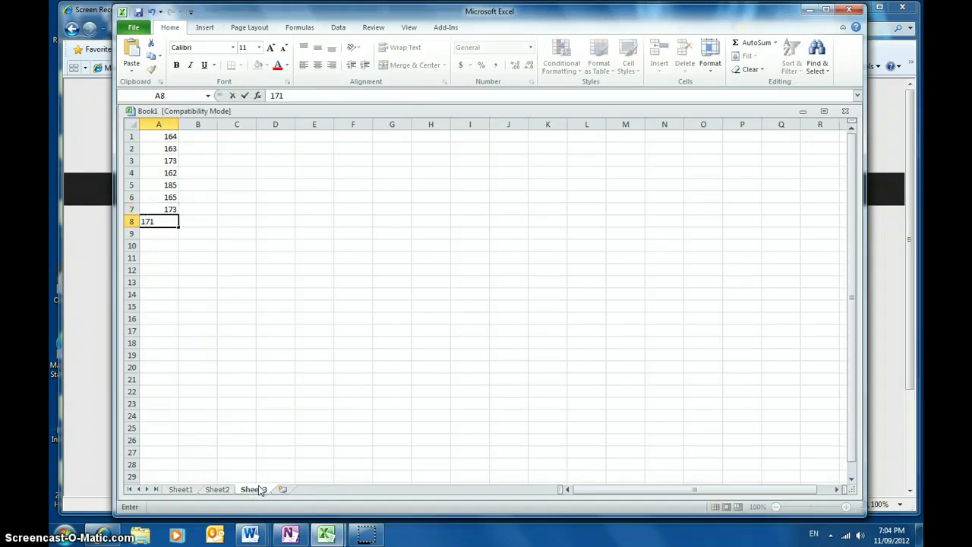
key("Return")
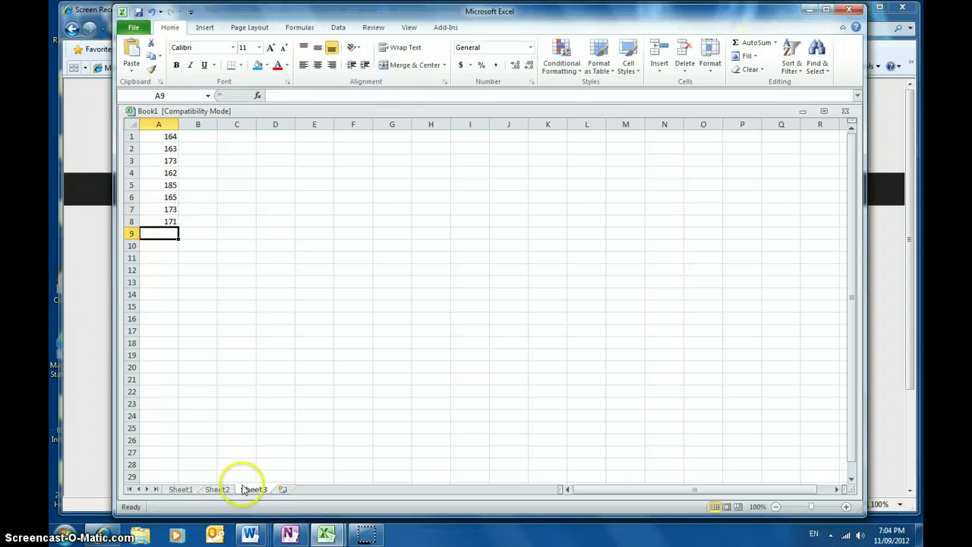
Enter 160 and 169 in cells A9 and A10 of Sheet3, consulting the height list on Sheet2.
left_click(224, 490)
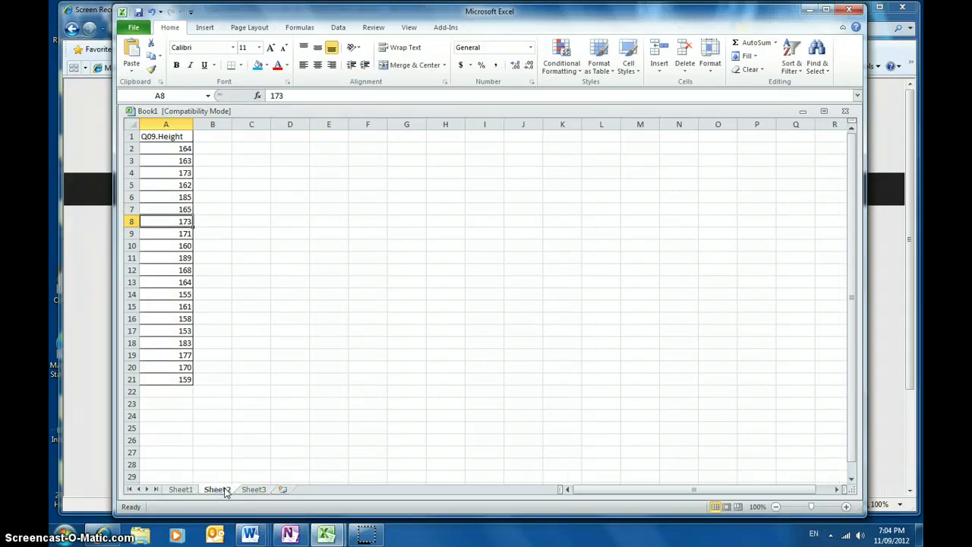
left_click(184, 249)
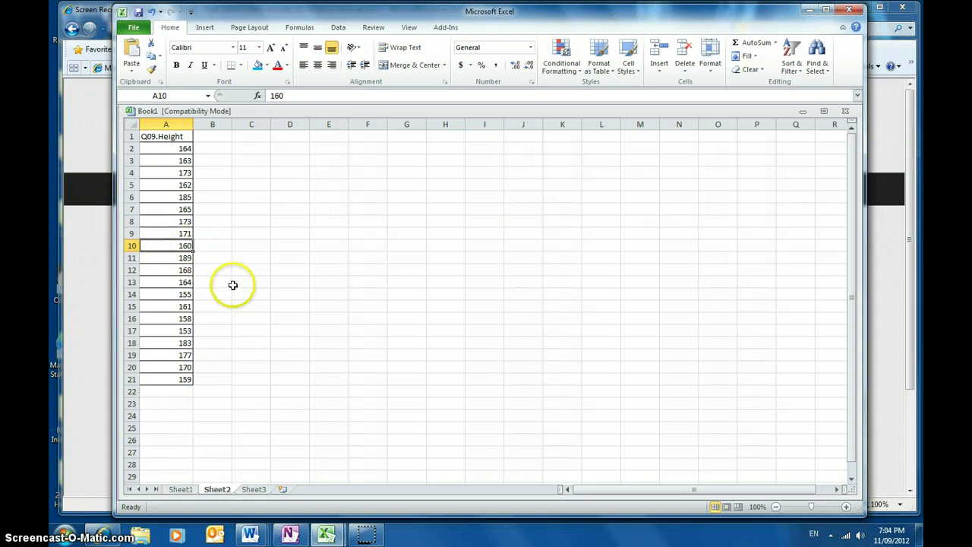
left_click(262, 490)
type("1")
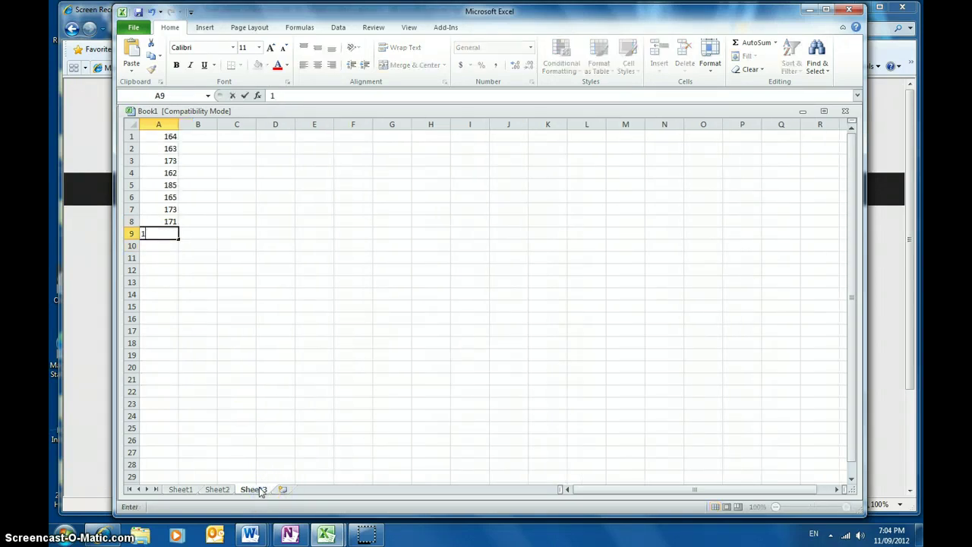
type("60")
key("Return")
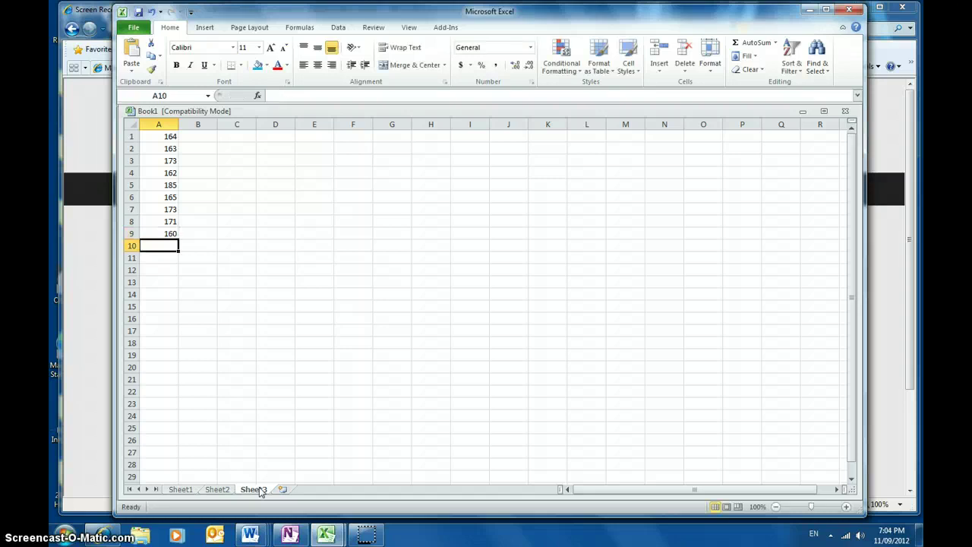
type("169")
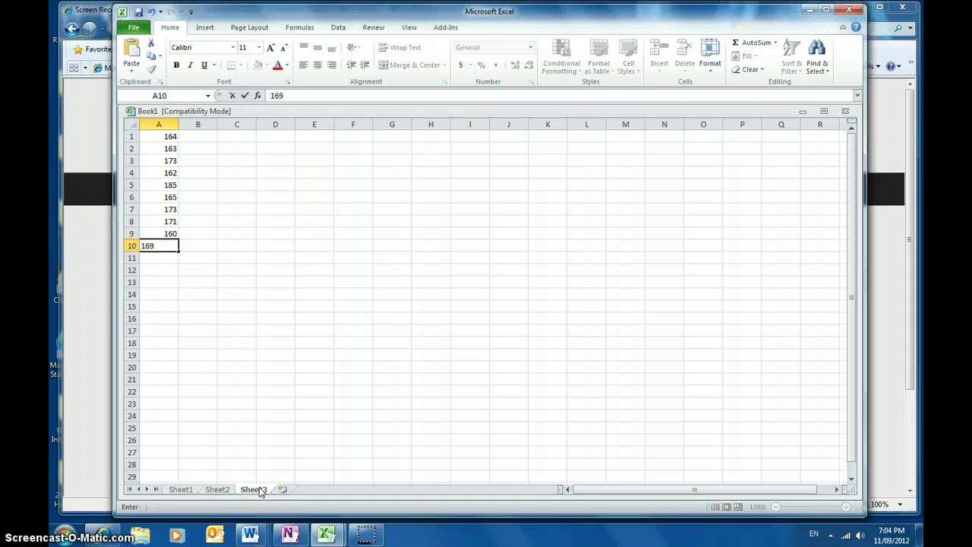
left_click(218, 489)
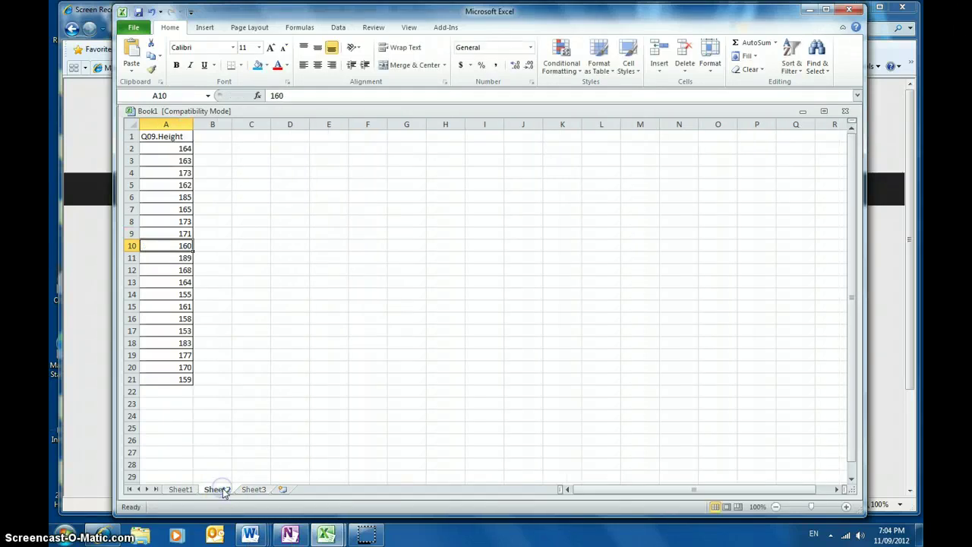
left_click(254, 489)
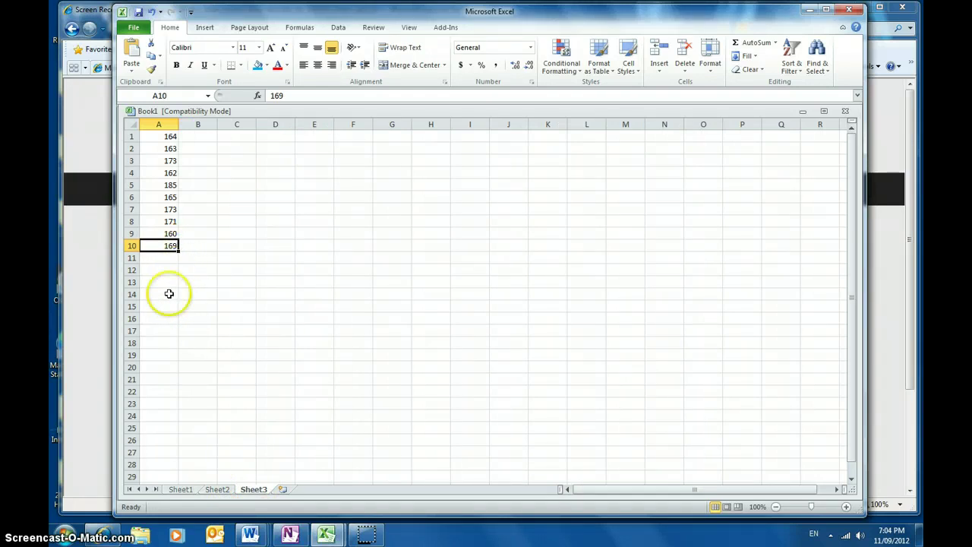
Correct cell A10 of Sheet3 to 189, and enter the next Sheet2 heights, 168 and 164, in cells A11 and A12.
type("189")
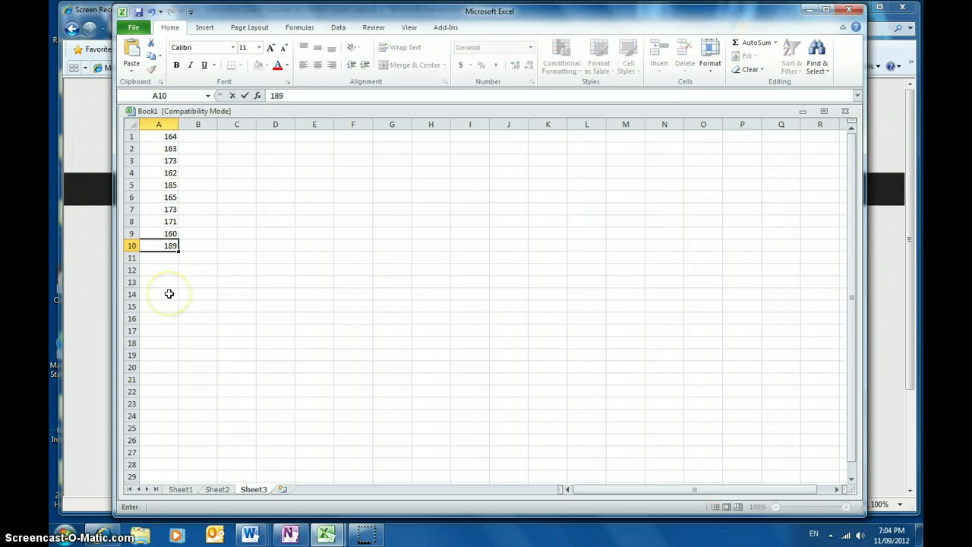
key("Return")
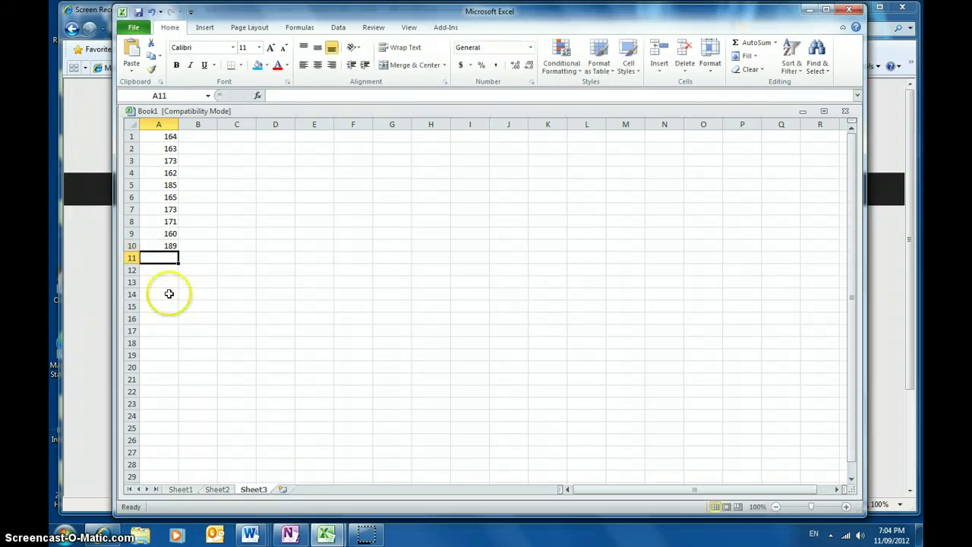
left_click(217, 491)
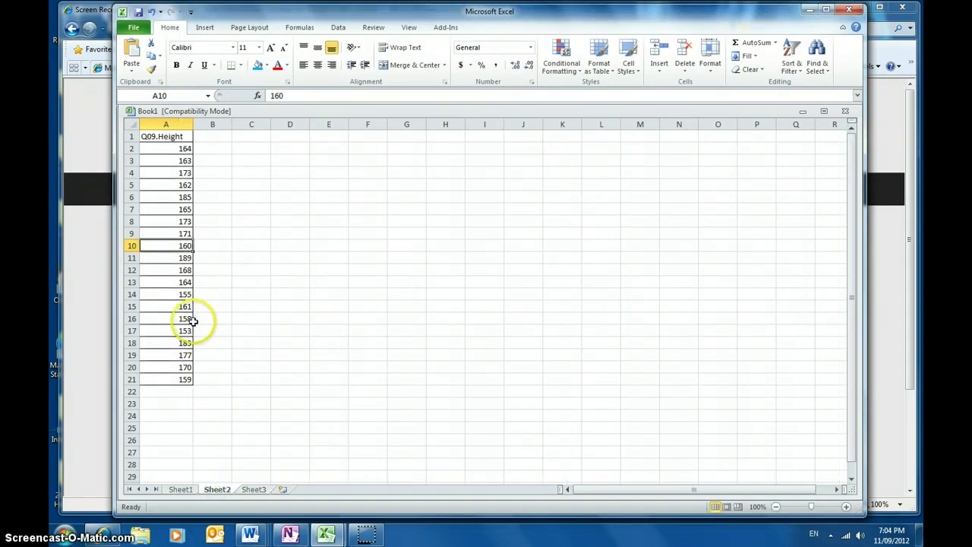
left_click(179, 269)
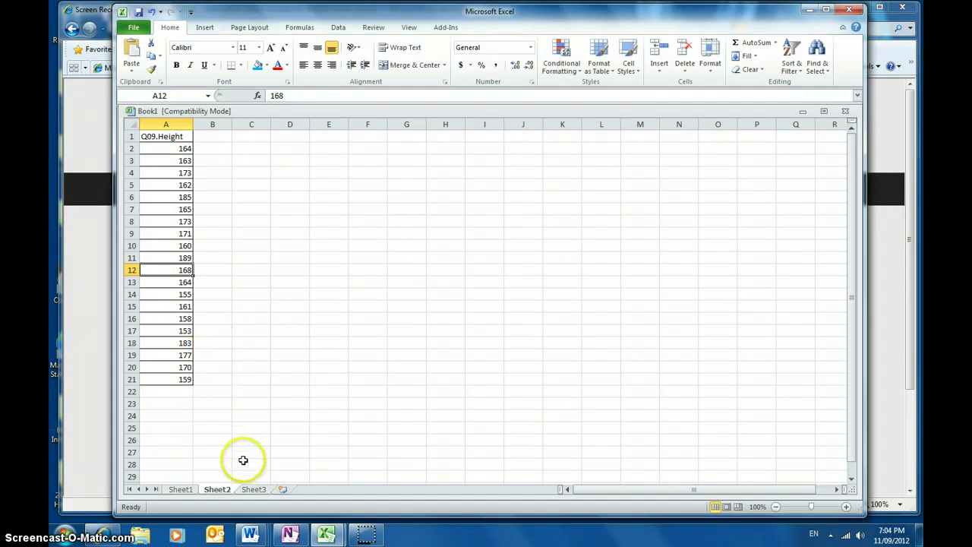
left_click(253, 489)
type("168")
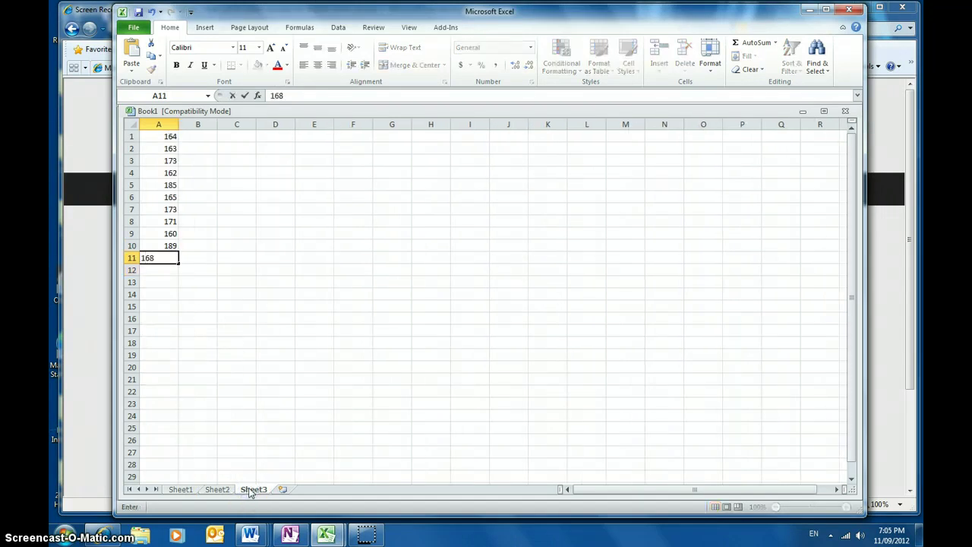
key("Return")
type("164")
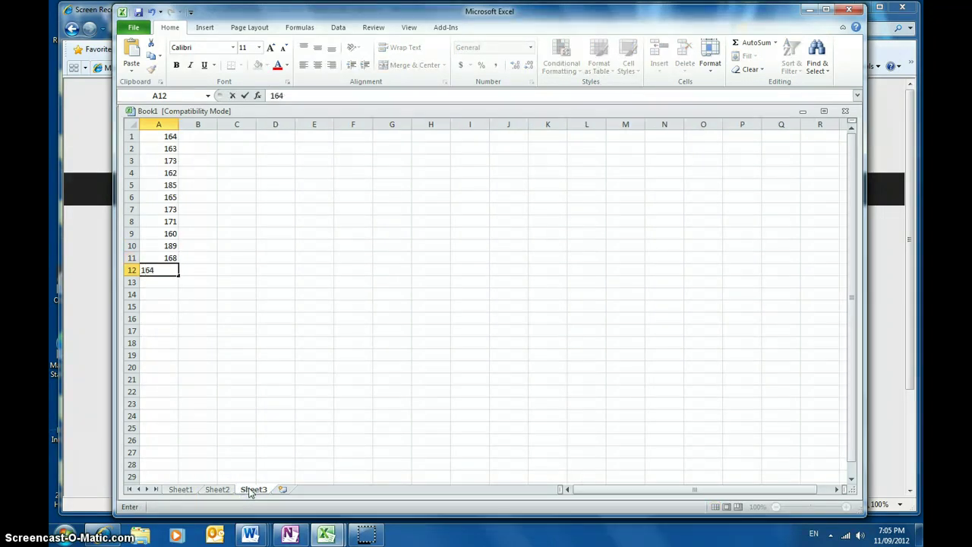
key("Return")
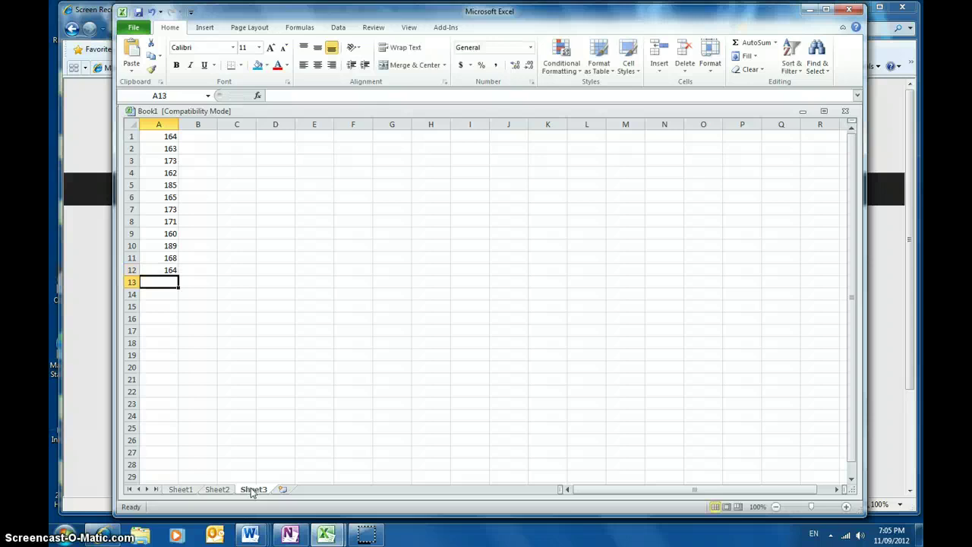
Look up the next height on Sheet2 and enter 164 in cell A13 of Sheet3.
left_click(219, 490)
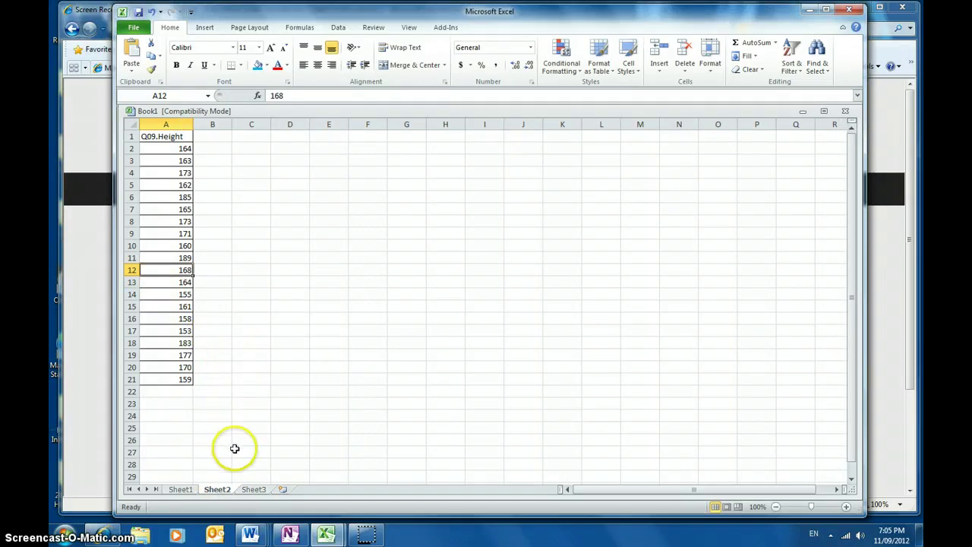
left_click(252, 490)
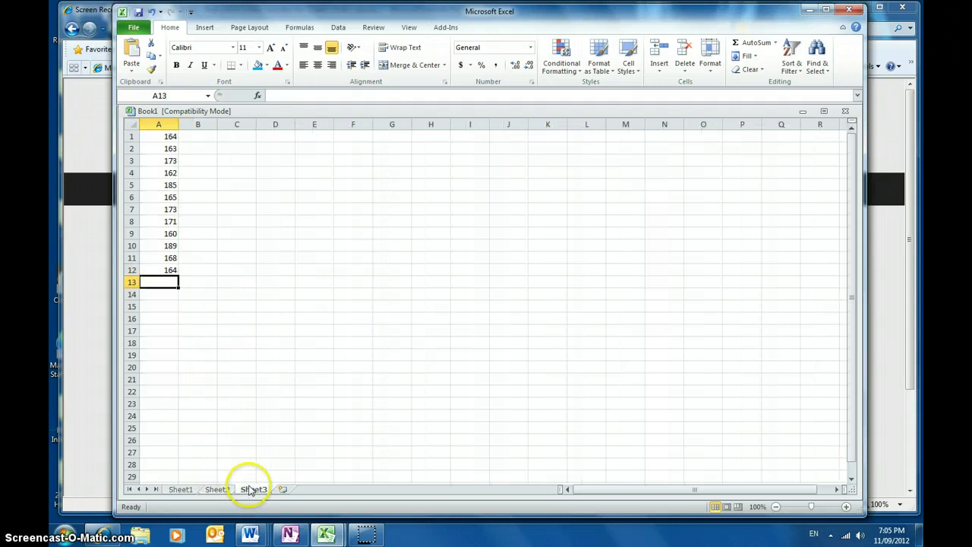
type("18\\")
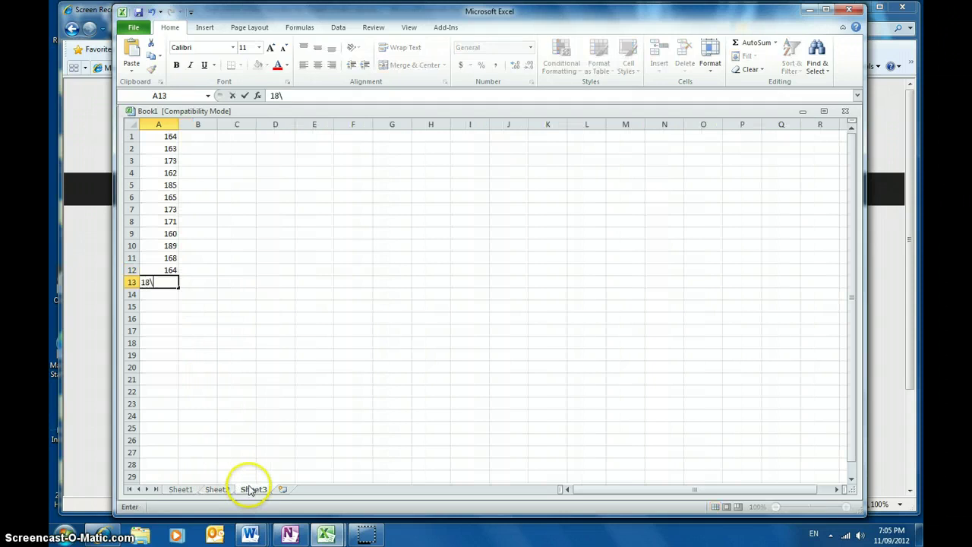
key("BackSpace")
key("BackSpace")
type("64")
key("Return")
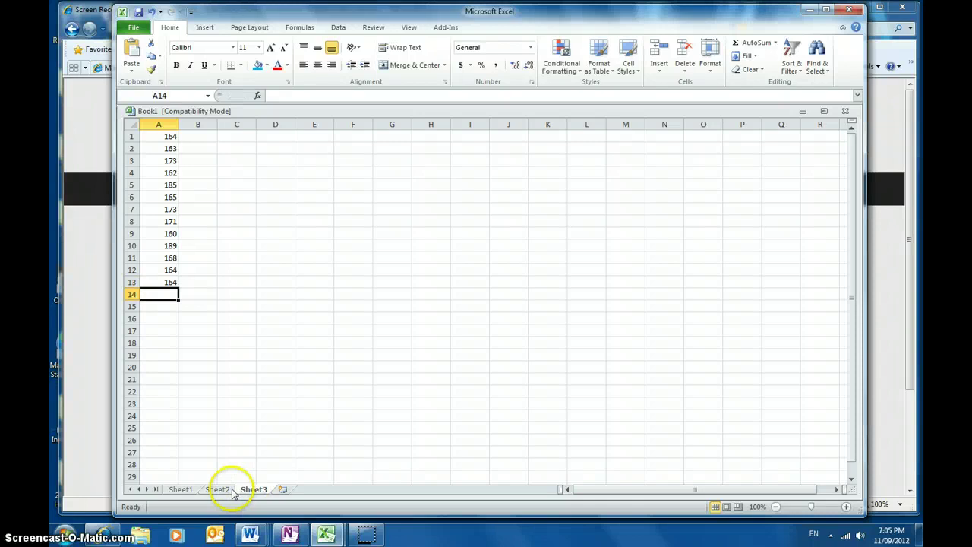
Recheck the height list on Sheet2 and correct cell A13 of Sheet3 to 155.
left_click(217, 490)
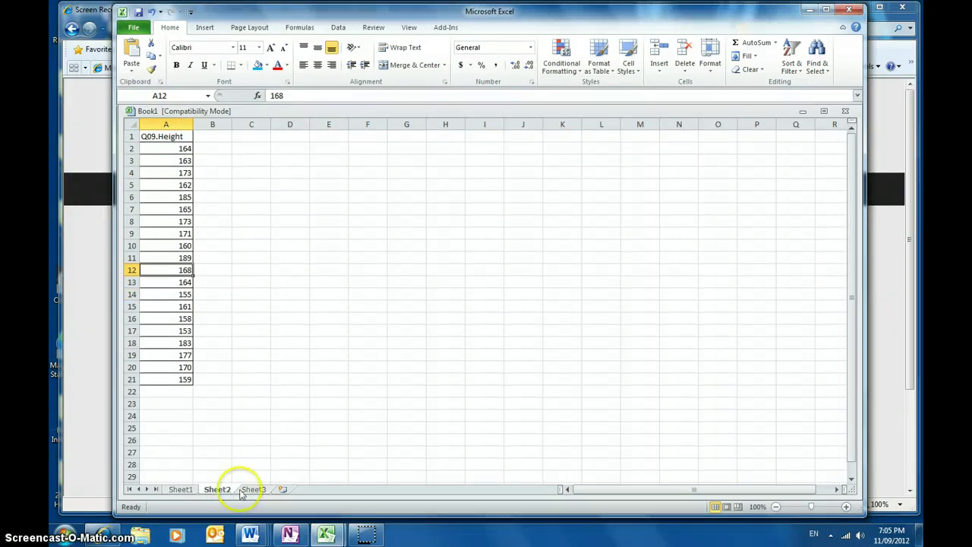
left_click(253, 490)
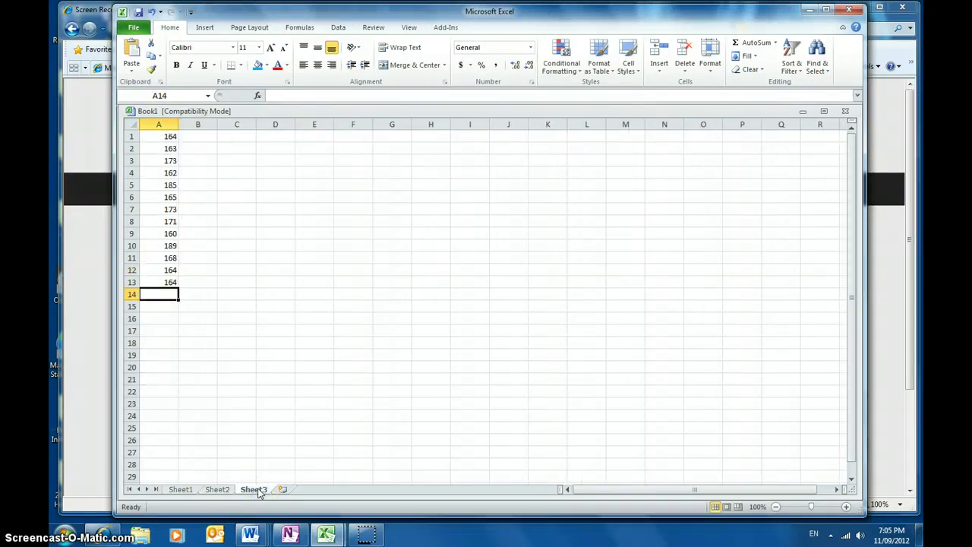
left_click(217, 489)
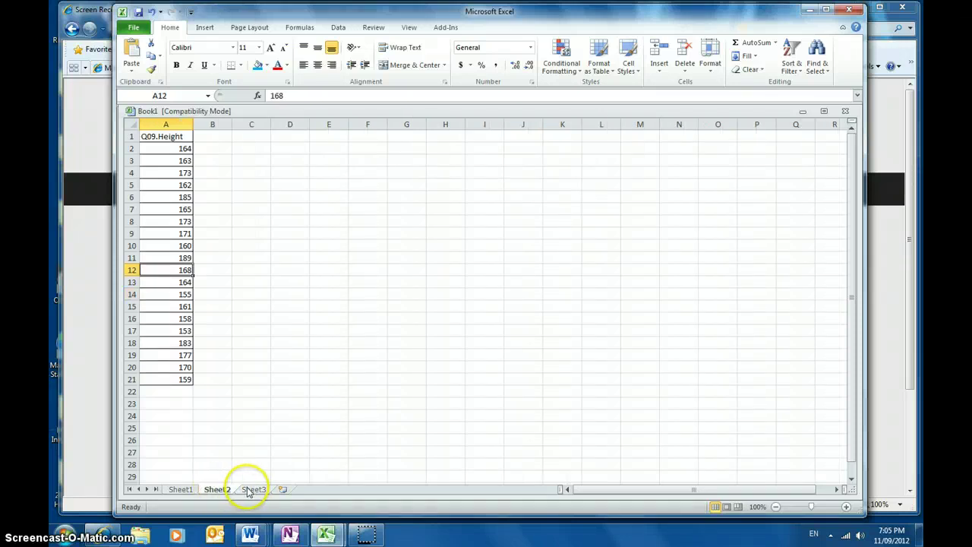
left_click(253, 490)
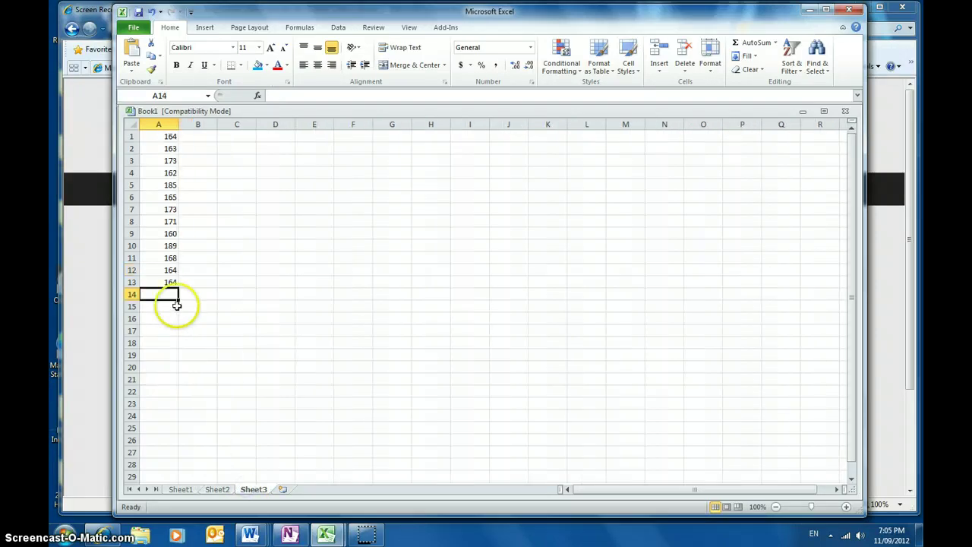
left_click(173, 281)
type("155")
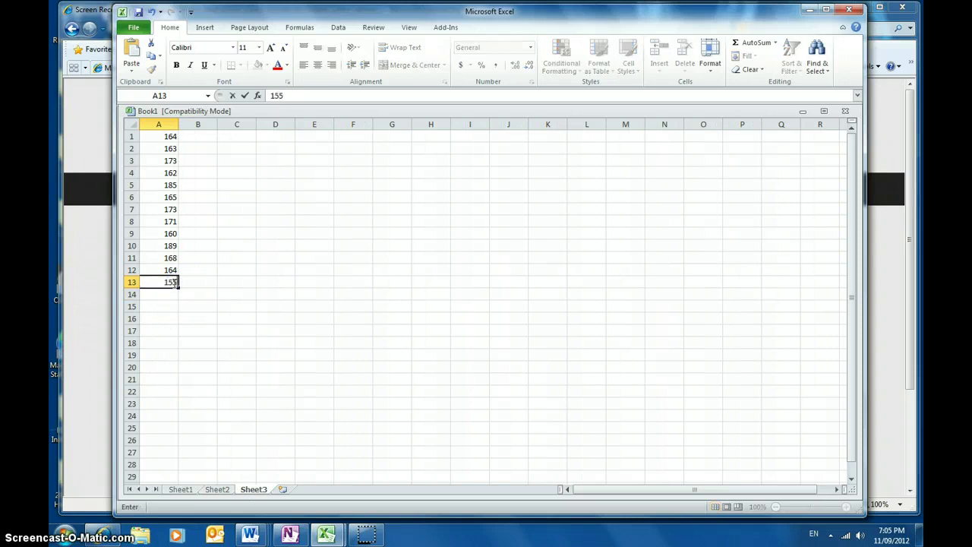
left_click(160, 295)
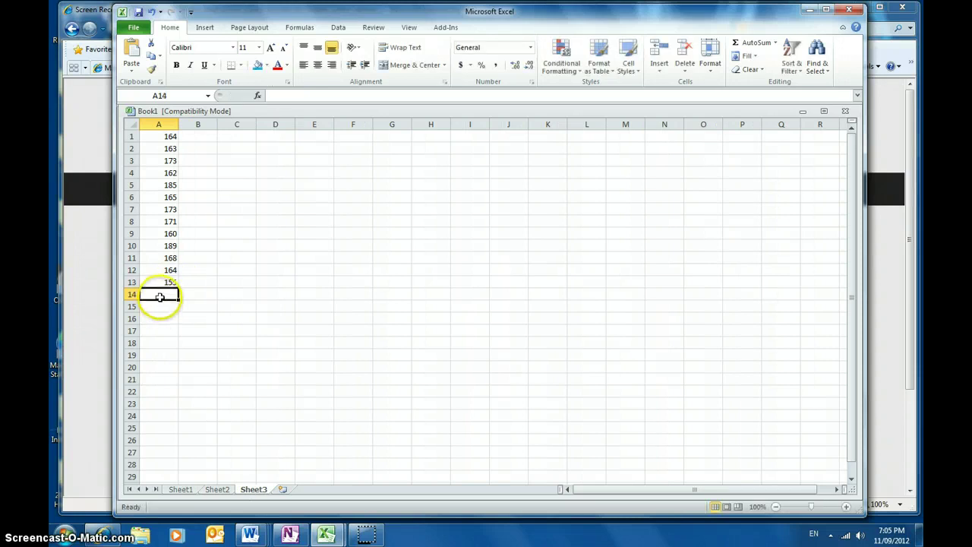
Look up the following two heights on Sheet2 and enter 161 and 158 in cells A14 and A15 of Sheet3.
left_click(216, 490)
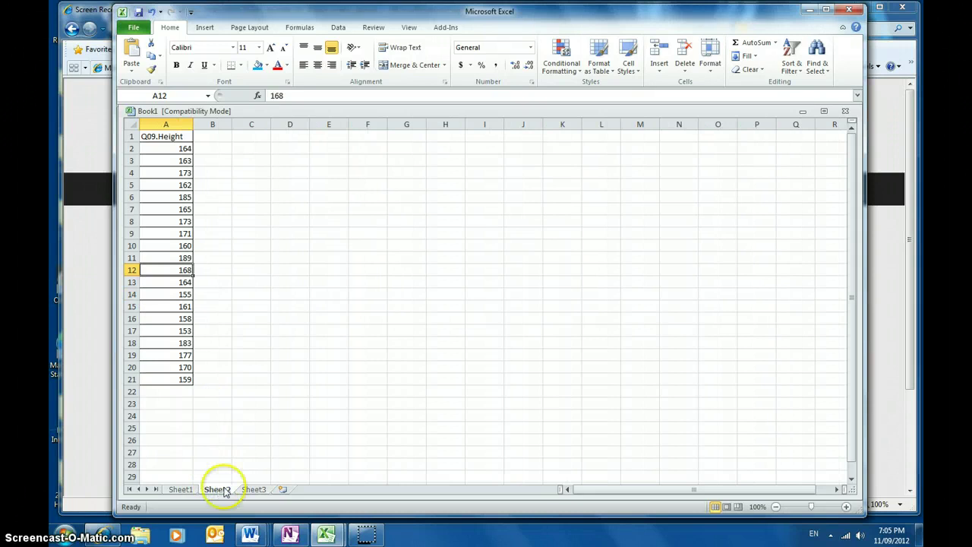
left_click(244, 490)
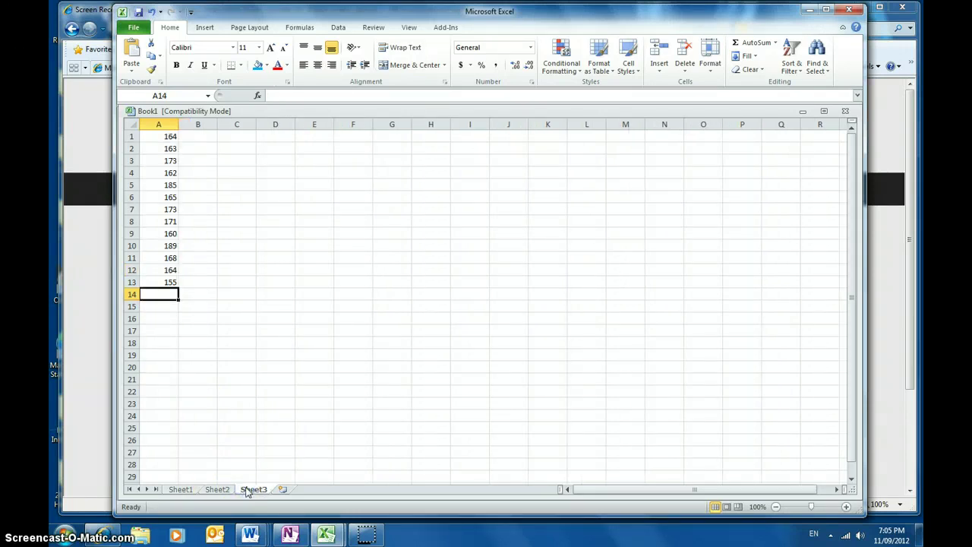
type("161")
key("Return")
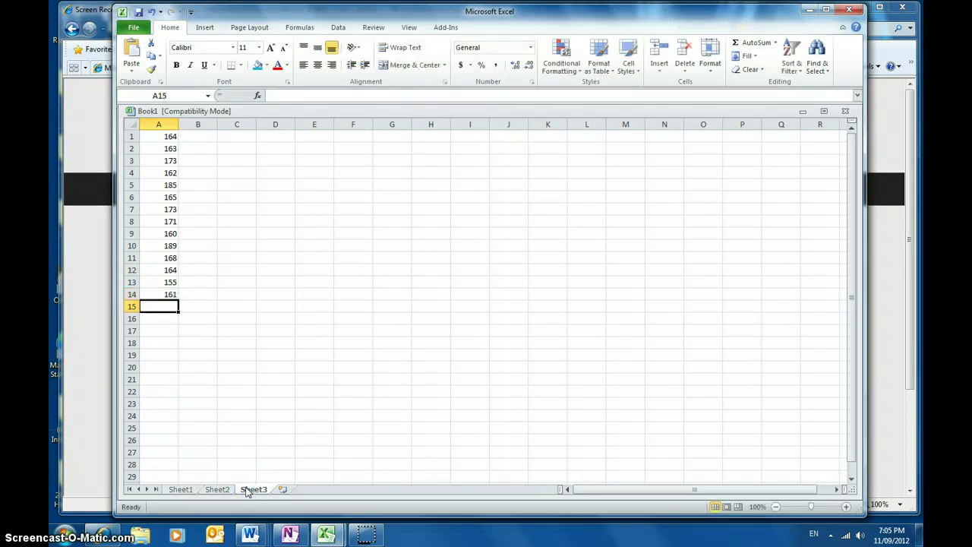
left_click(220, 490)
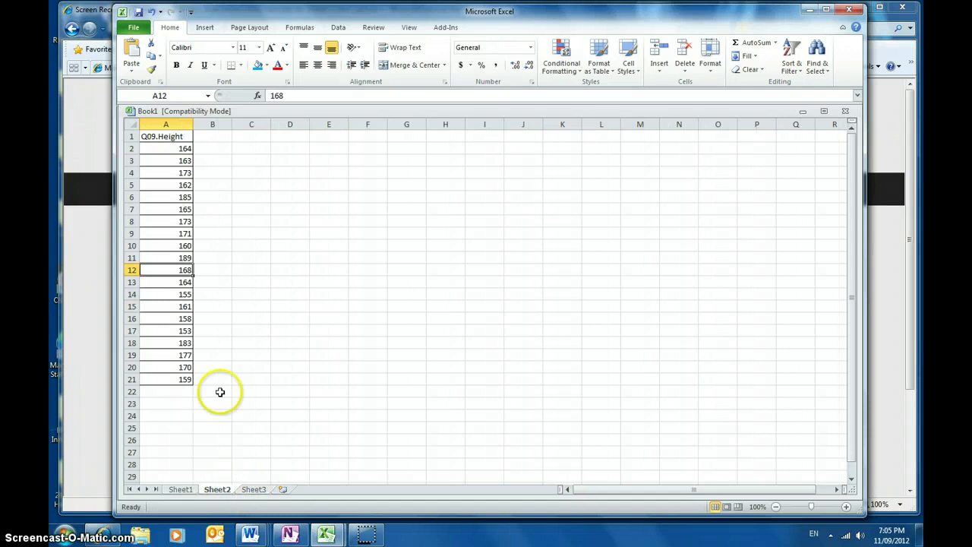
left_click(192, 319)
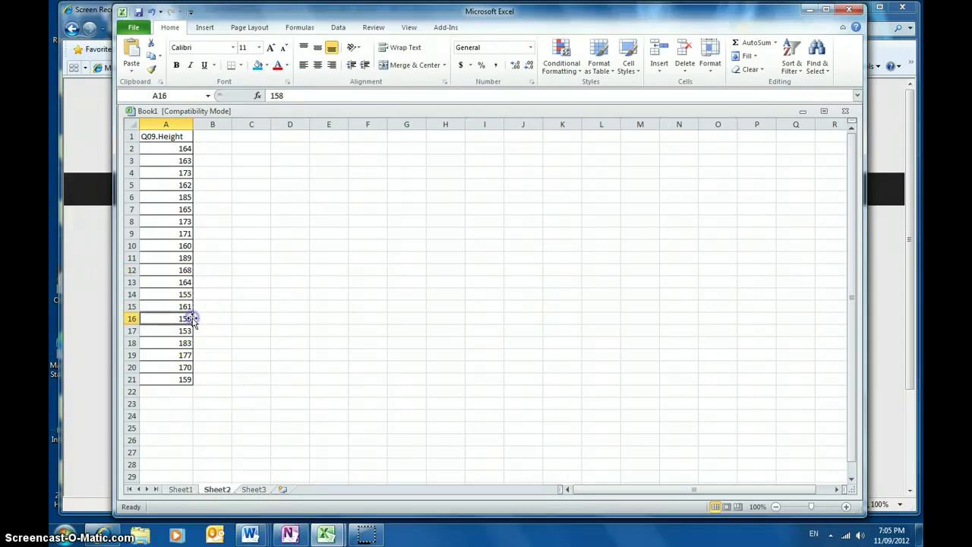
left_click(253, 489)
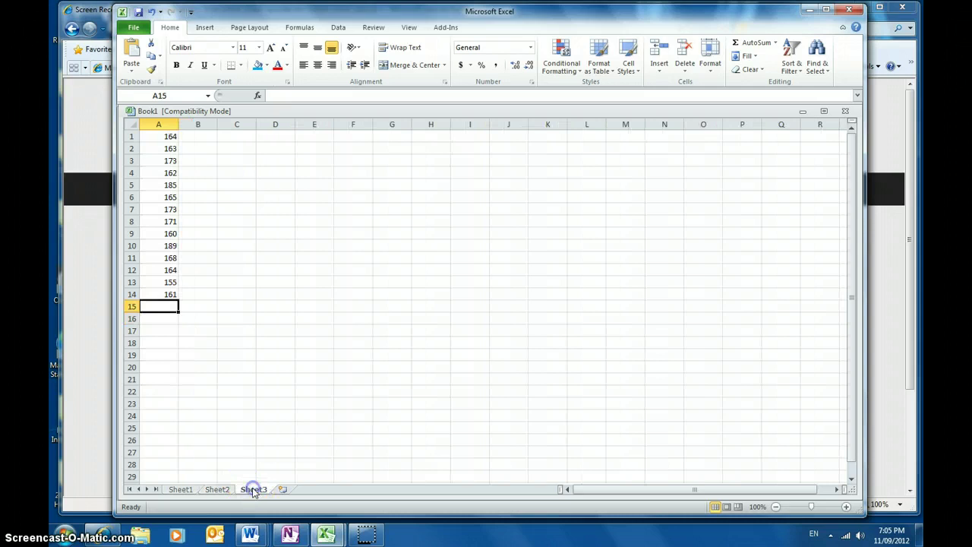
type("158")
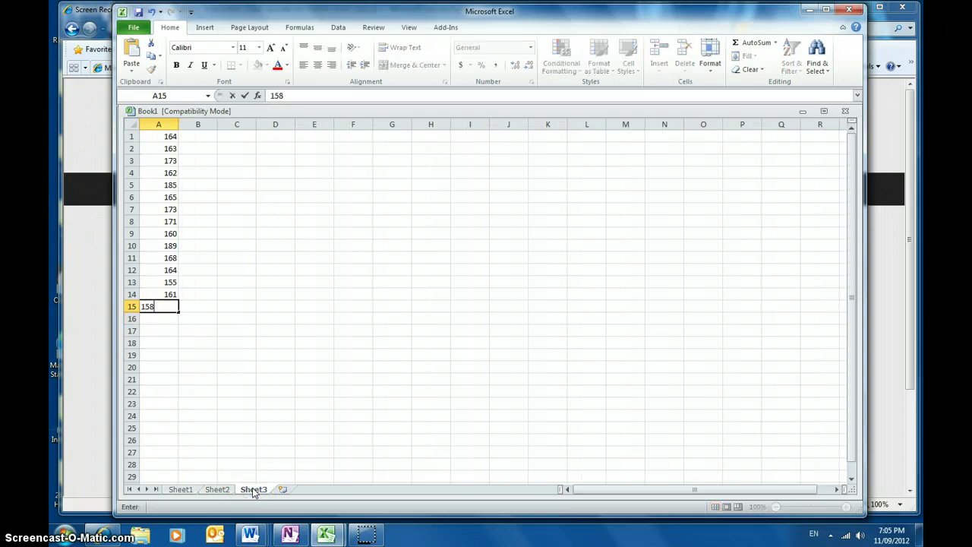
key("Return")
Check the next heights on Sheet2 and enter 153 and 183 in cells A16 and A17 of Sheet3.
left_click(217, 489)
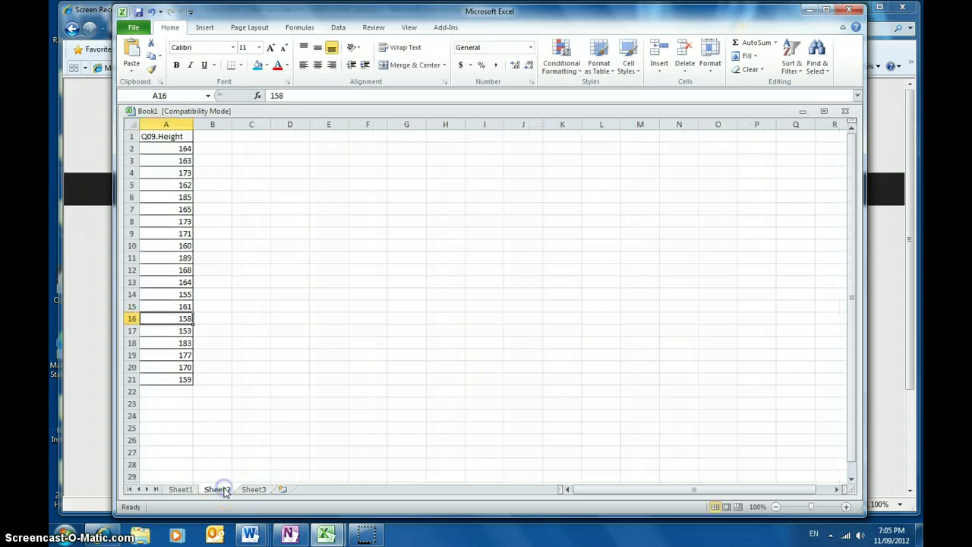
left_click(253, 490)
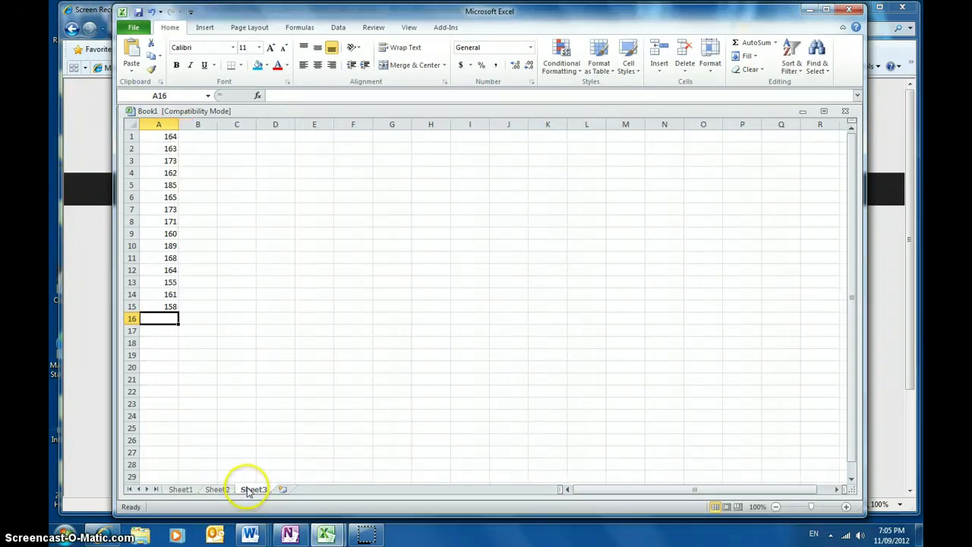
type("153")
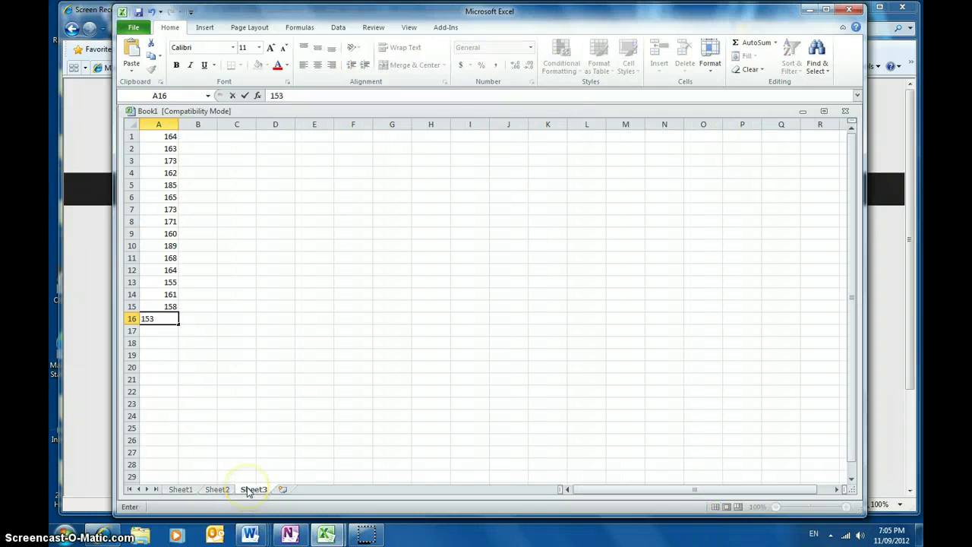
left_click(219, 490)
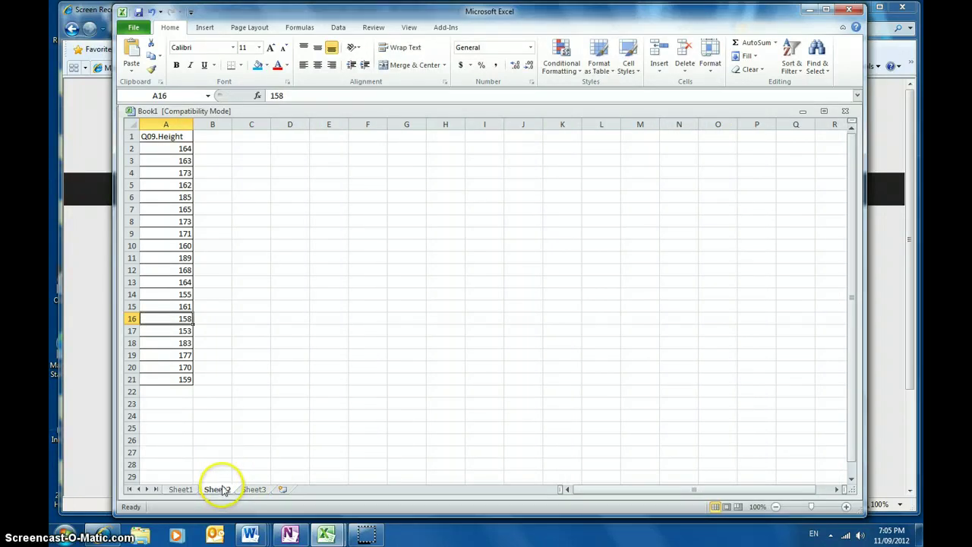
left_click(254, 489)
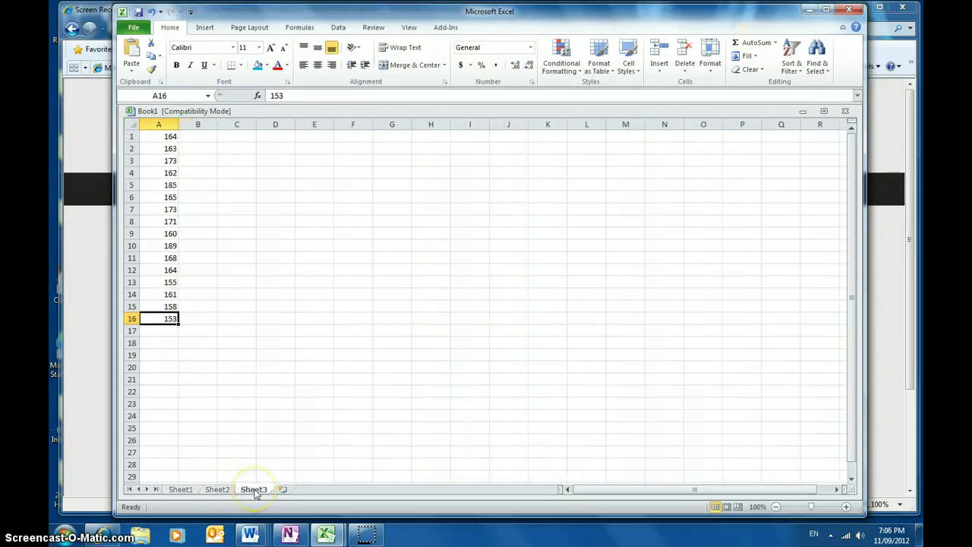
left_click(254, 490)
key("Return")
type("183")
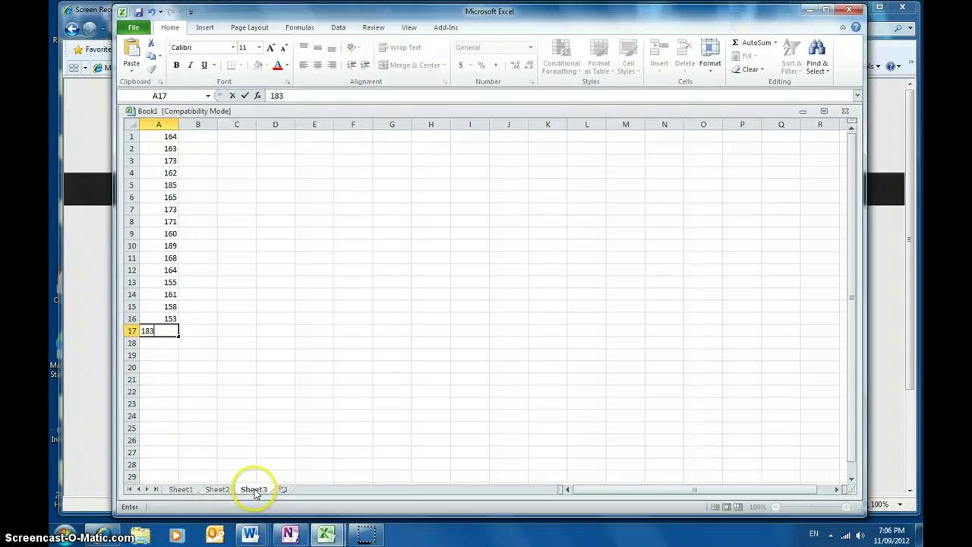
key("Escape")
Look up the next two heights on Sheet2 and enter 177 and 170 in cells A18 and A19 of Sheet3.
left_click(217, 490)
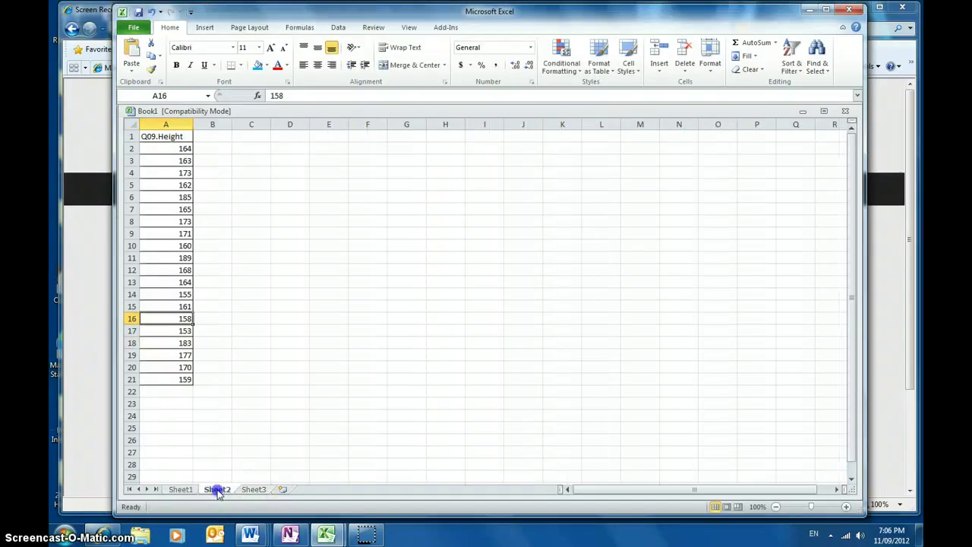
left_click(247, 491)
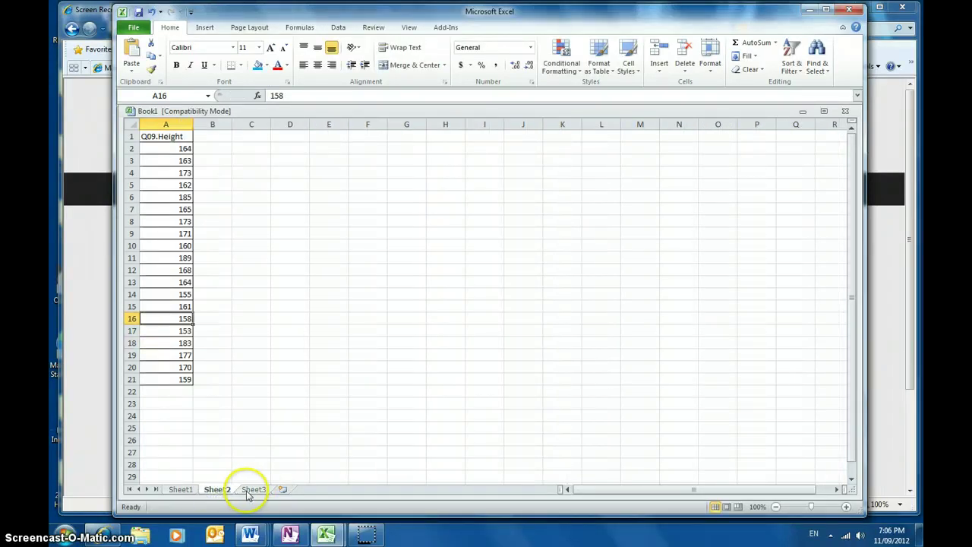
type("177")
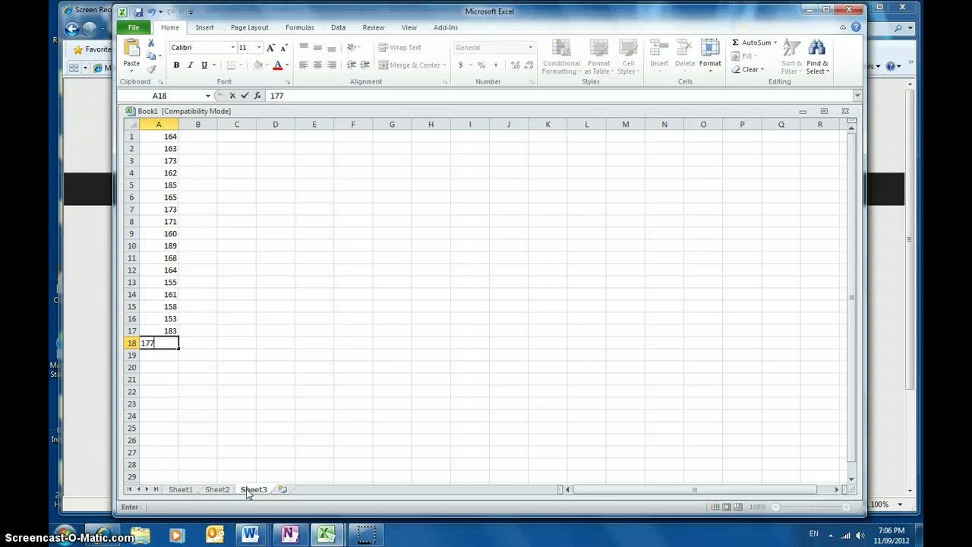
key("Return")
left_click(226, 491)
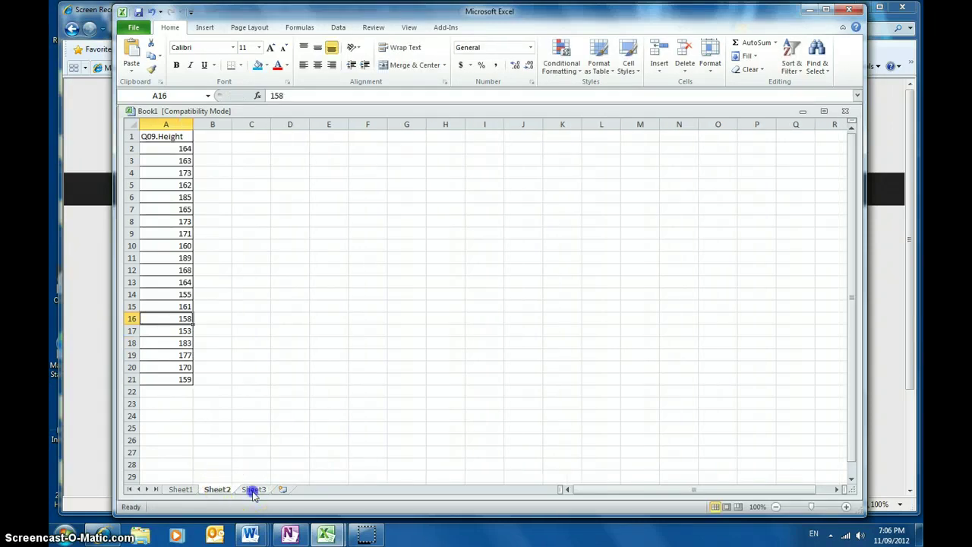
left_click(252, 490)
type("170")
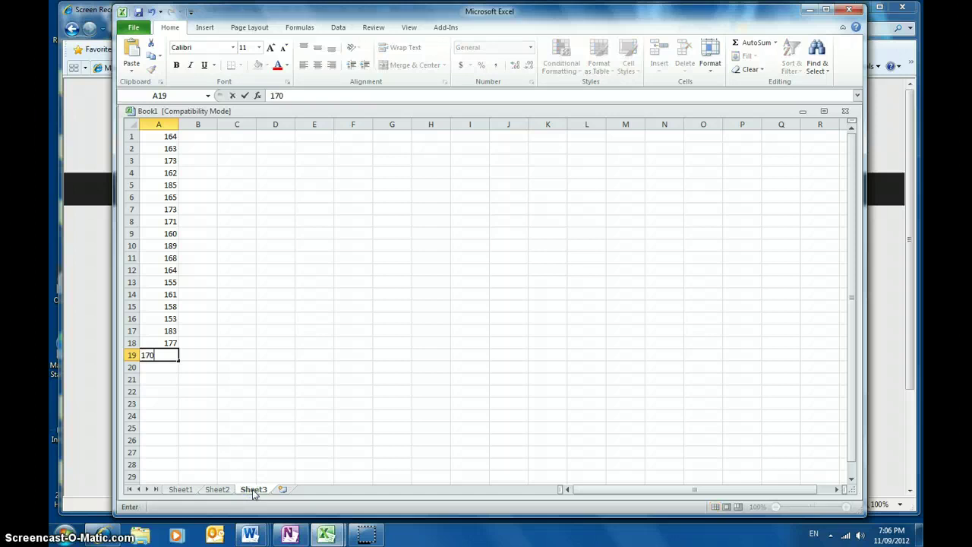
key("Return")
Check the last height on Sheet2 and enter 159 in cell A20 of Sheet3.
left_click(226, 490)
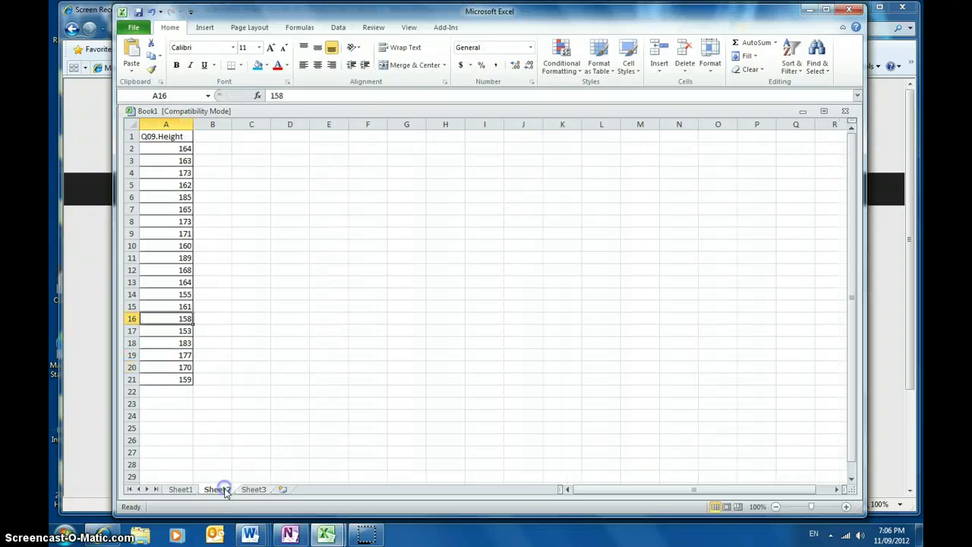
left_click(253, 490)
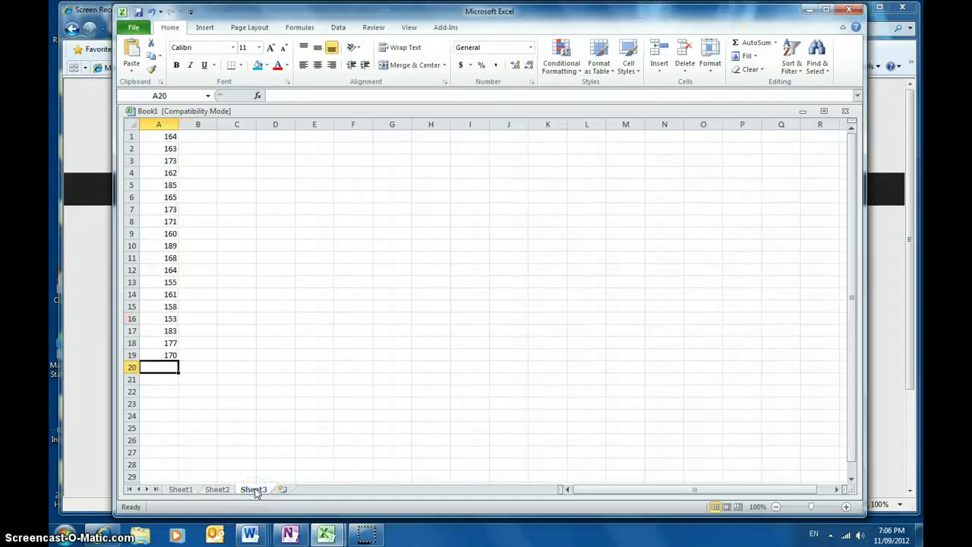
type("159")
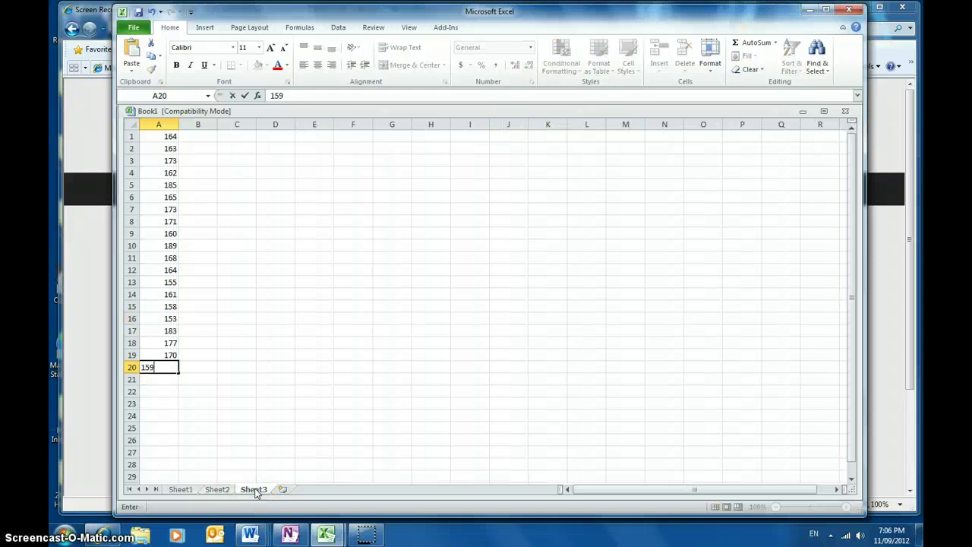
left_click(254, 464)
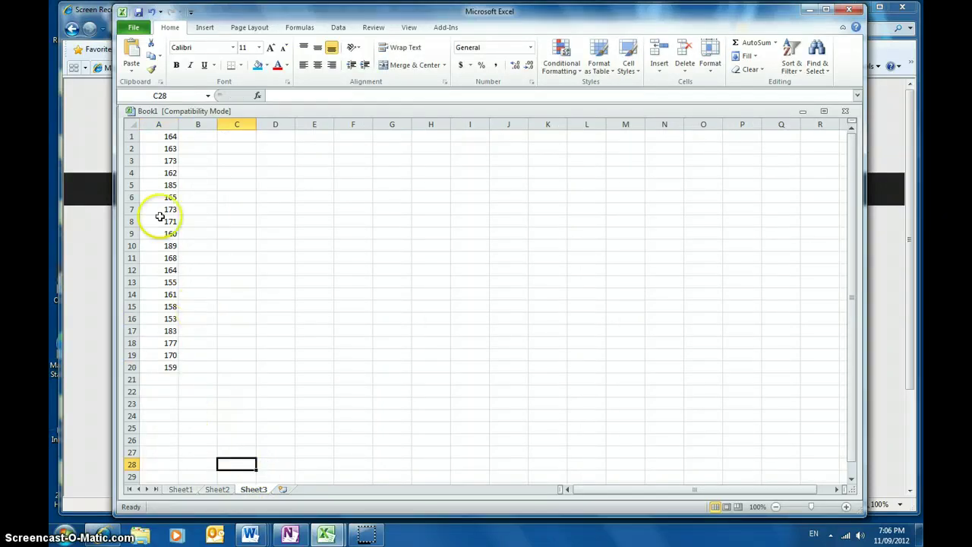
Sort the heights in column A of Sheet3 from smallest to largest.
left_click_drag(149, 141, 157, 363)
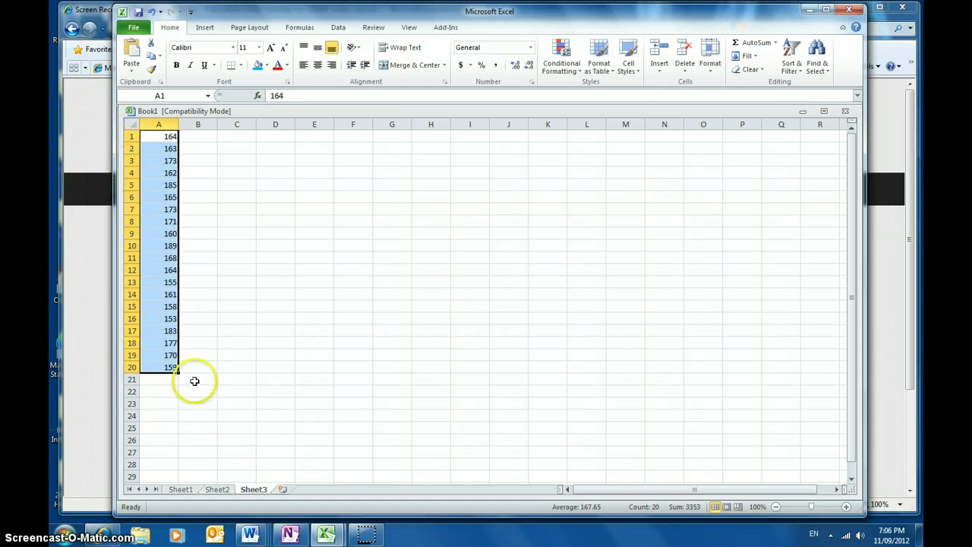
left_click(242, 367)
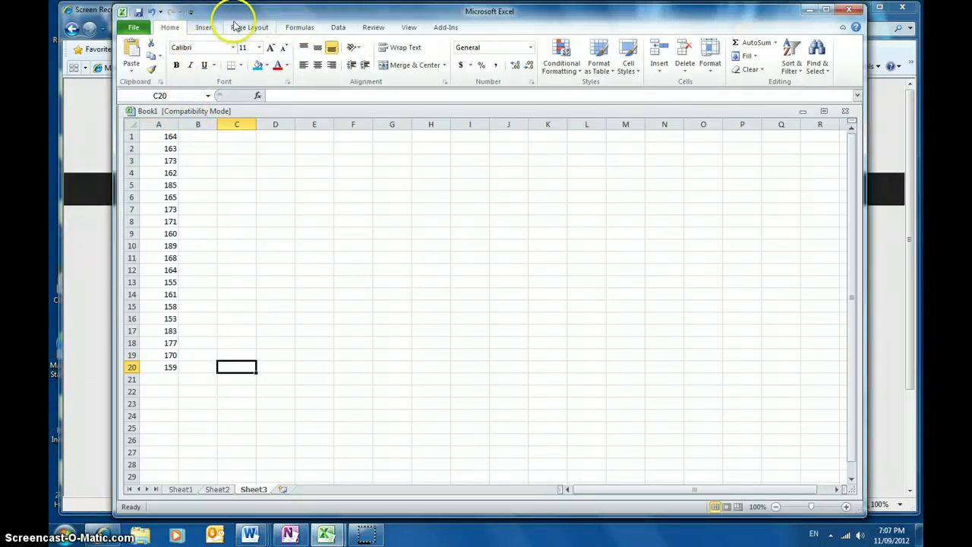
left_click(174, 137)
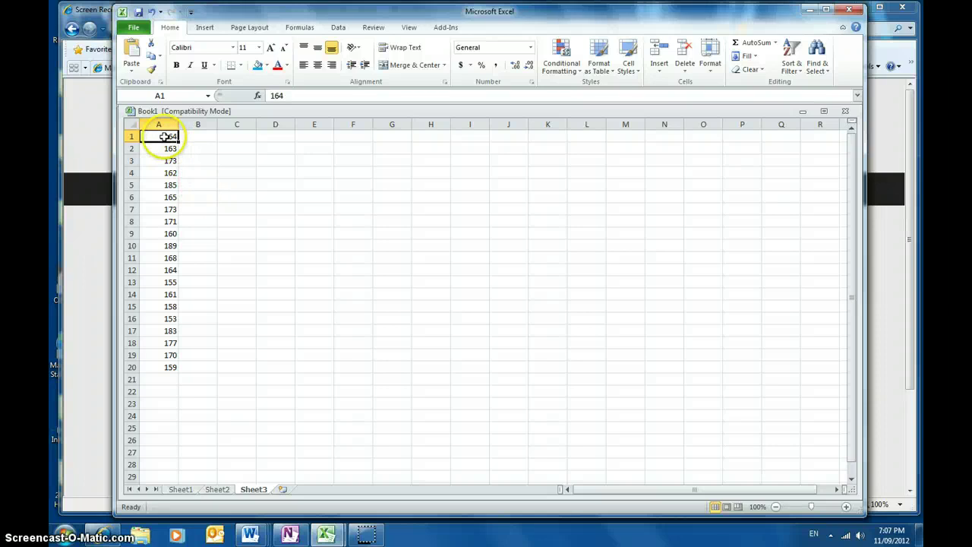
left_click(299, 28)
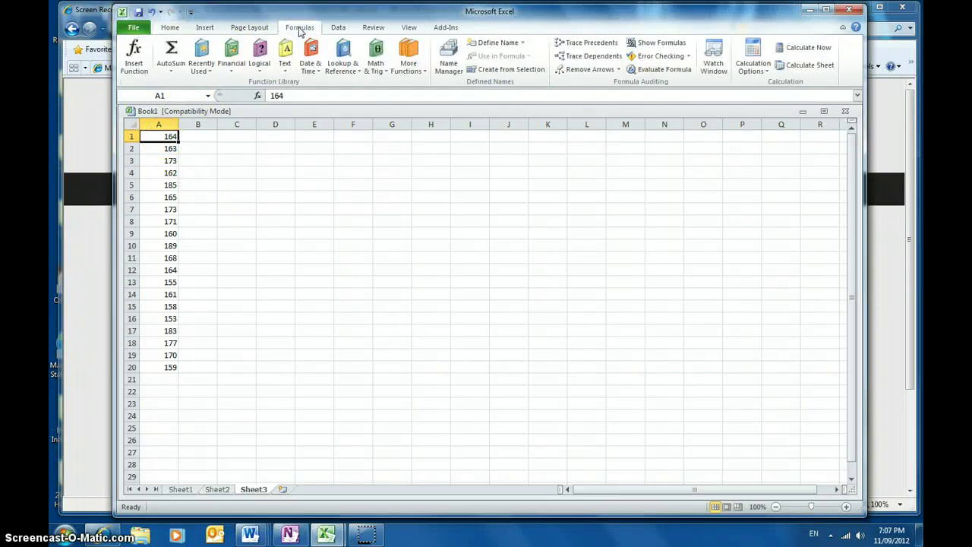
left_click(338, 28)
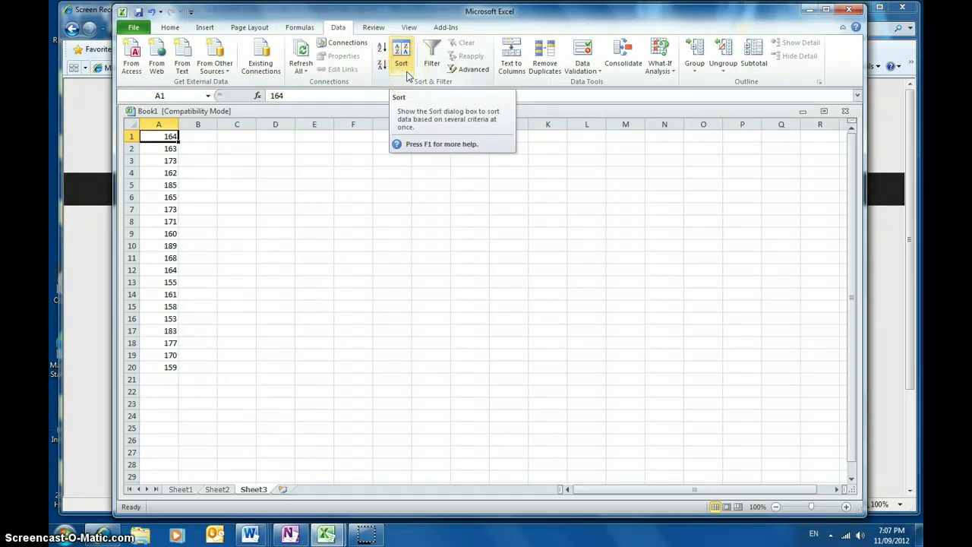
left_click(383, 51)
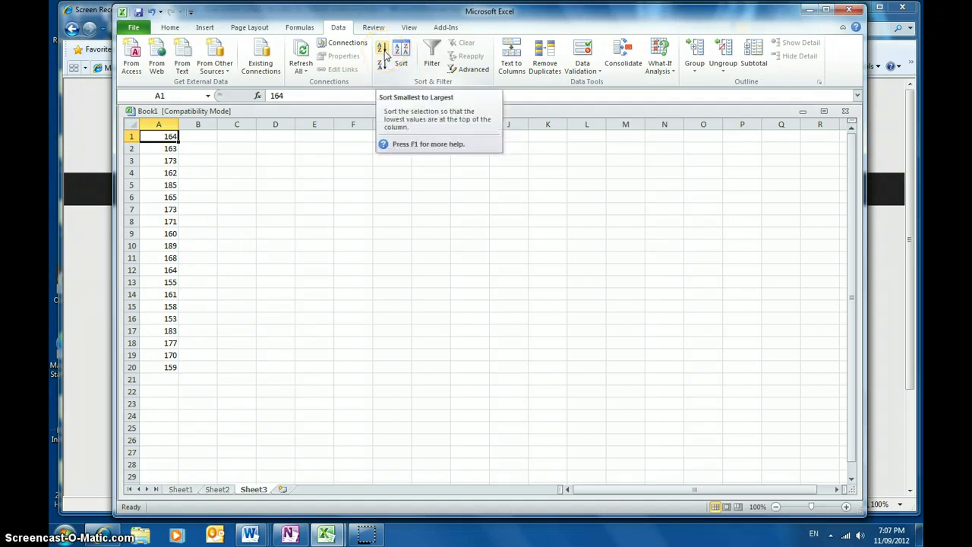
left_click(383, 66)
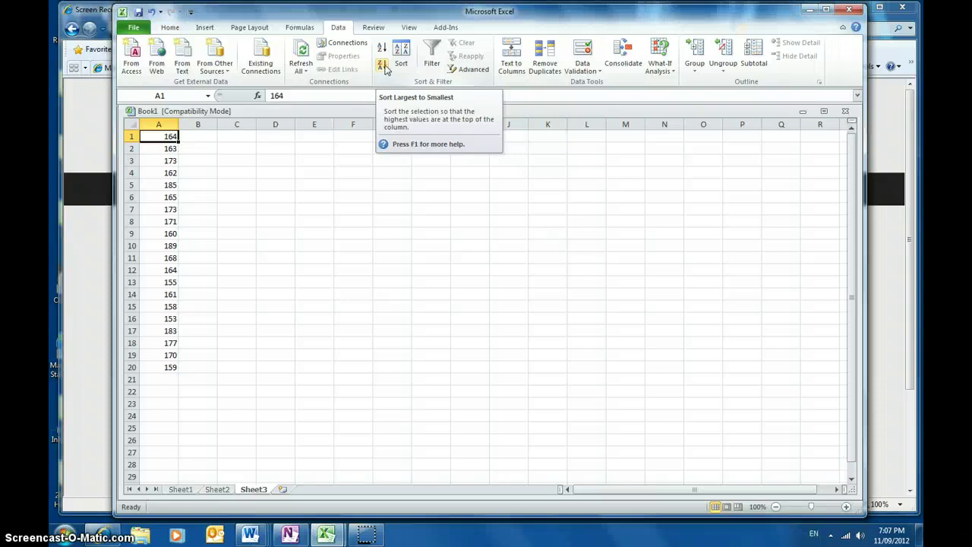
left_click(383, 50)
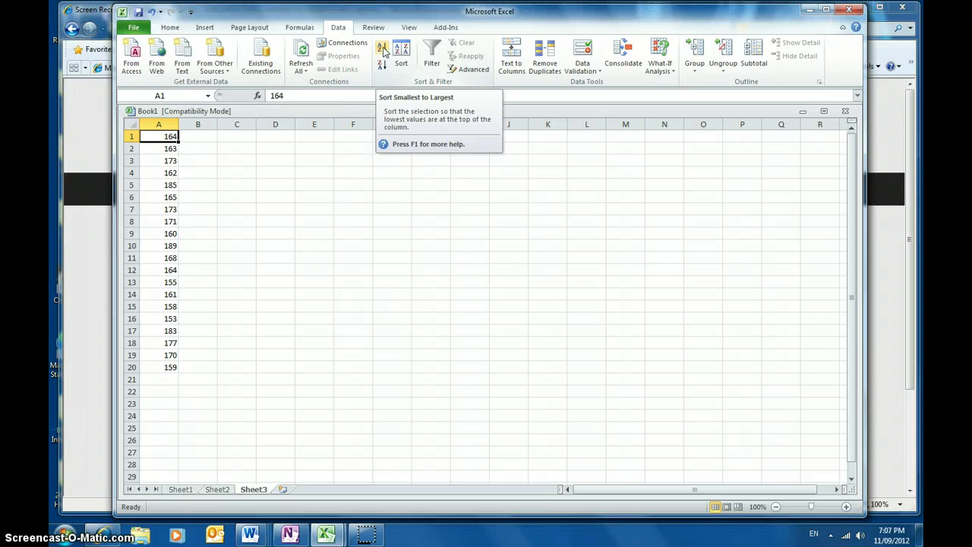
left_click(383, 50)
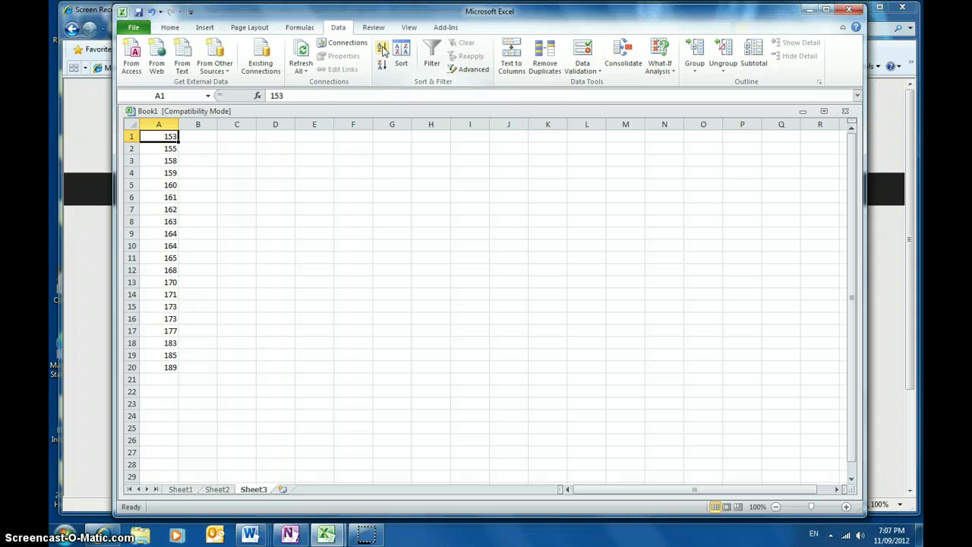
Go through the sorted heights in column A from A1 down to A20 to check their ascending order.
left_click(159, 124)
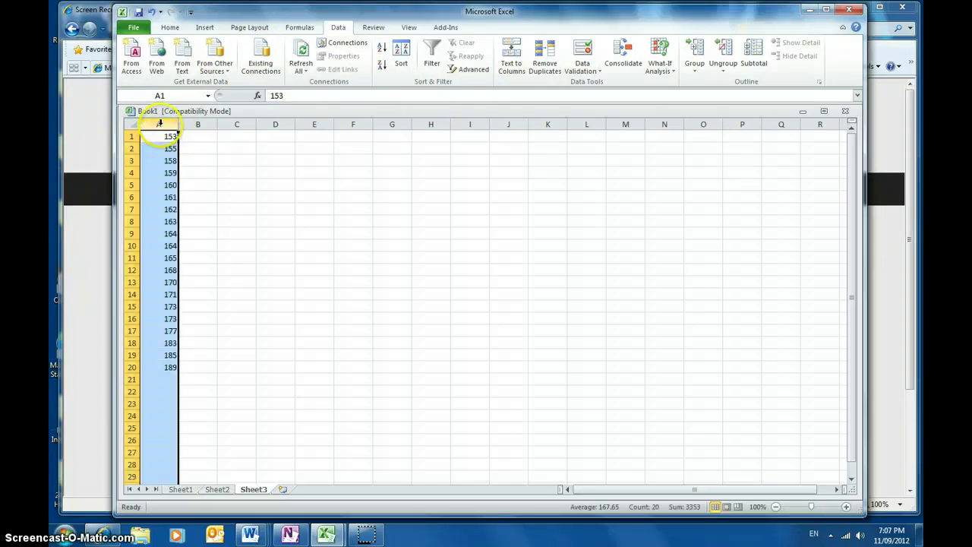
left_click(167, 135)
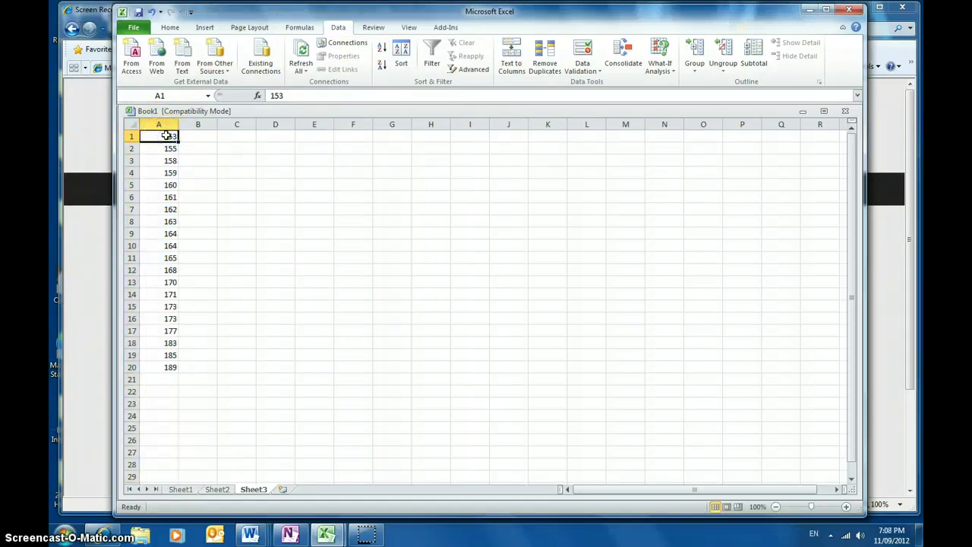
key("Down")
key("Down")
key("Down")
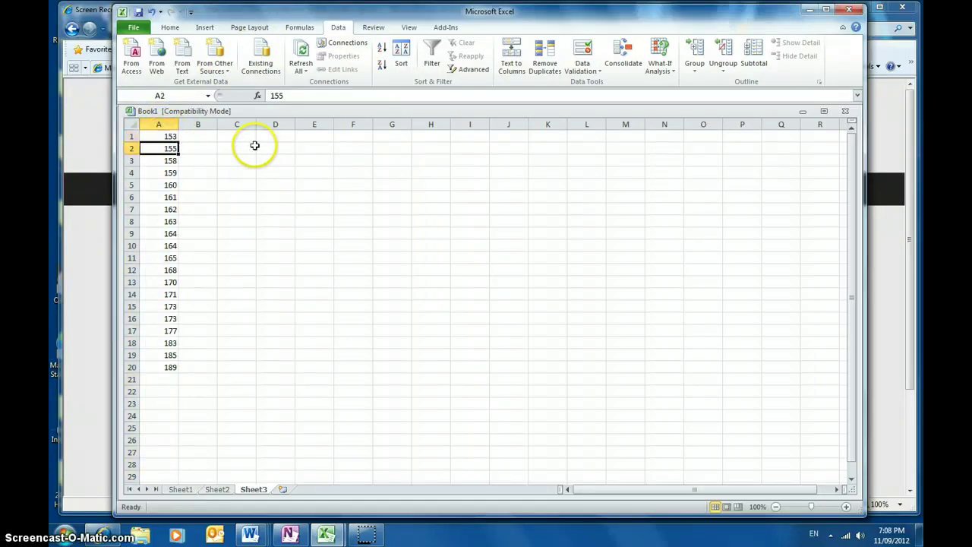
key("Down")
key("Down")
key("Down")
key("Down")
key("Down")
key("Down")
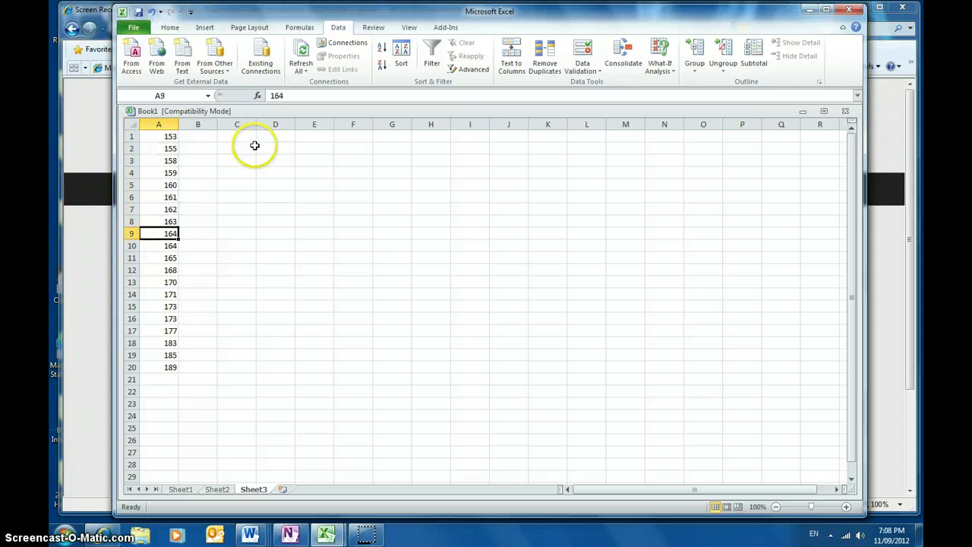
key("Down")
key("Down")
key("Down")
key("Down")
key("Down")
key("Down")
key("Down")
key("Down")
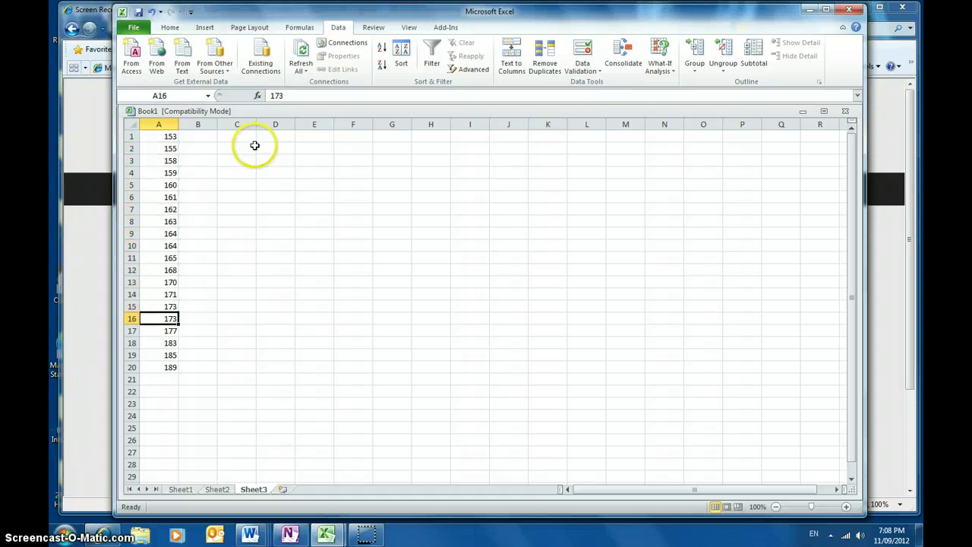
key("Down")
key("Down")
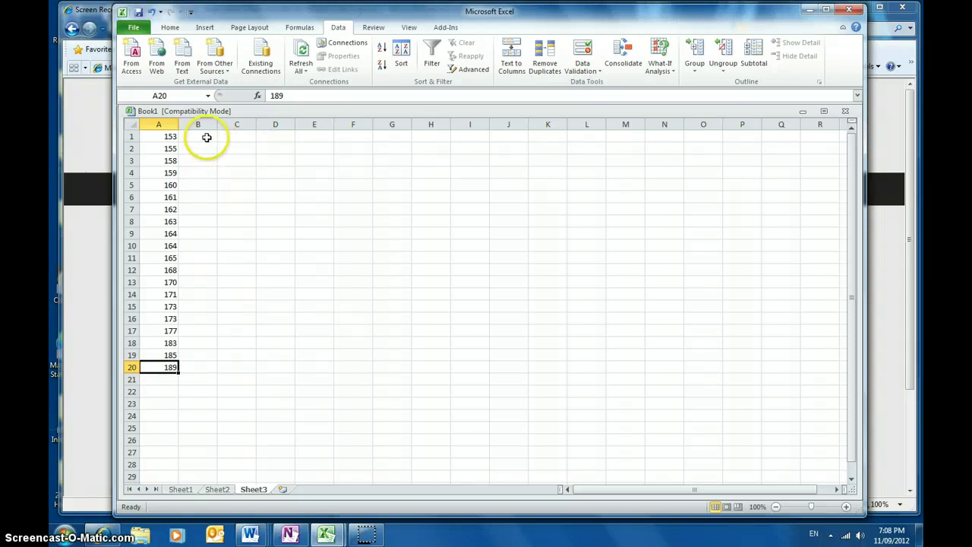
left_click(170, 134)
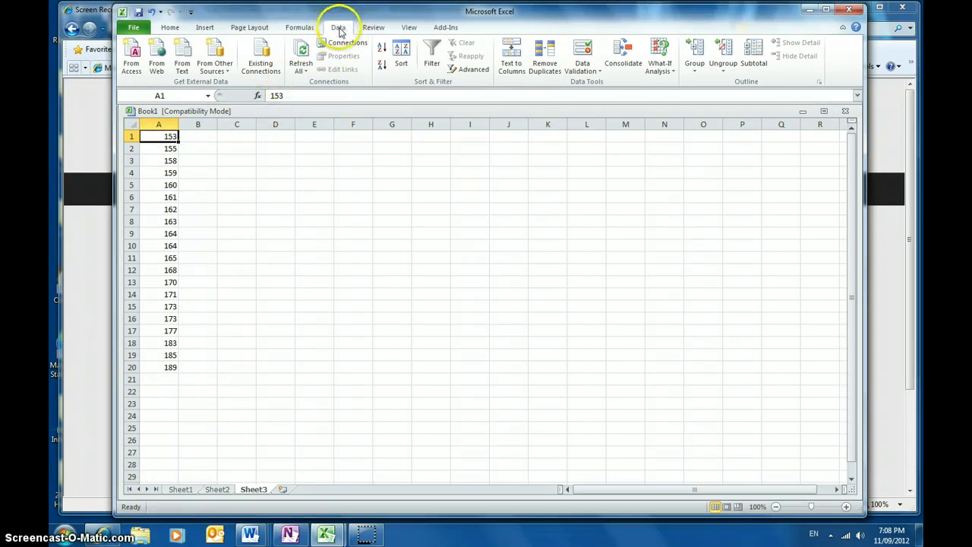
left_click(384, 51)
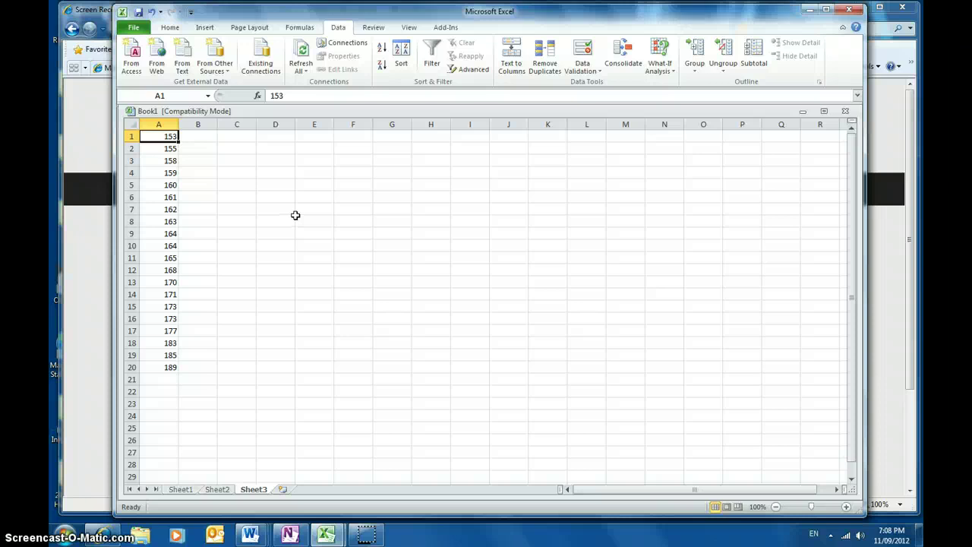
Enter the label Minimum in cell E3 of Sheet3.
left_click(315, 161)
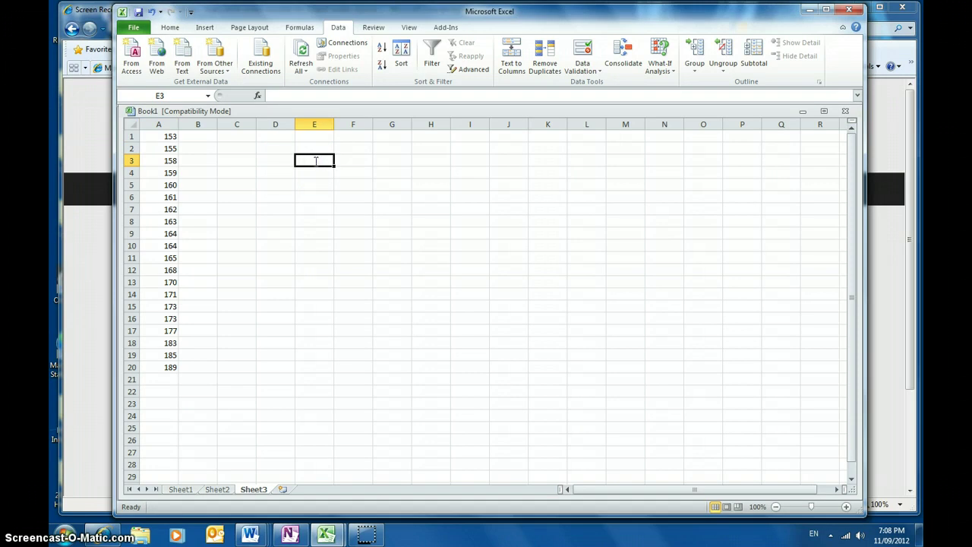
type("Mi")
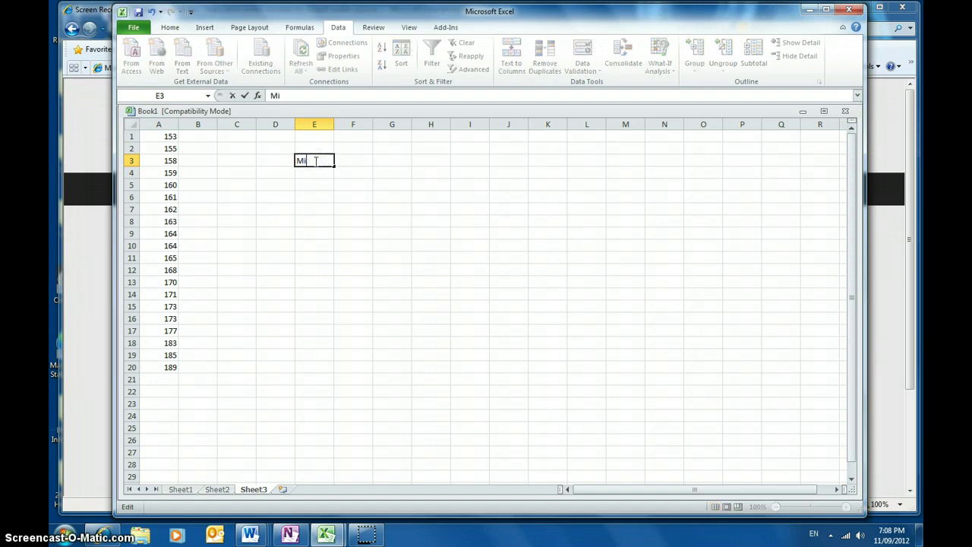
type("nimum")
key("BackSpace")
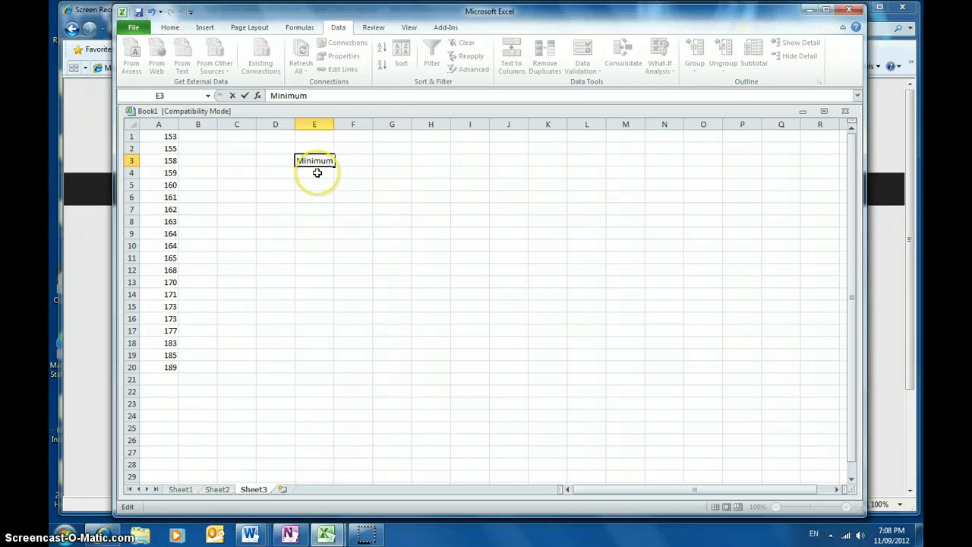
key("Return")
Add the labels Maximum in cell E5 and Range in cell E7.
left_click(316, 185)
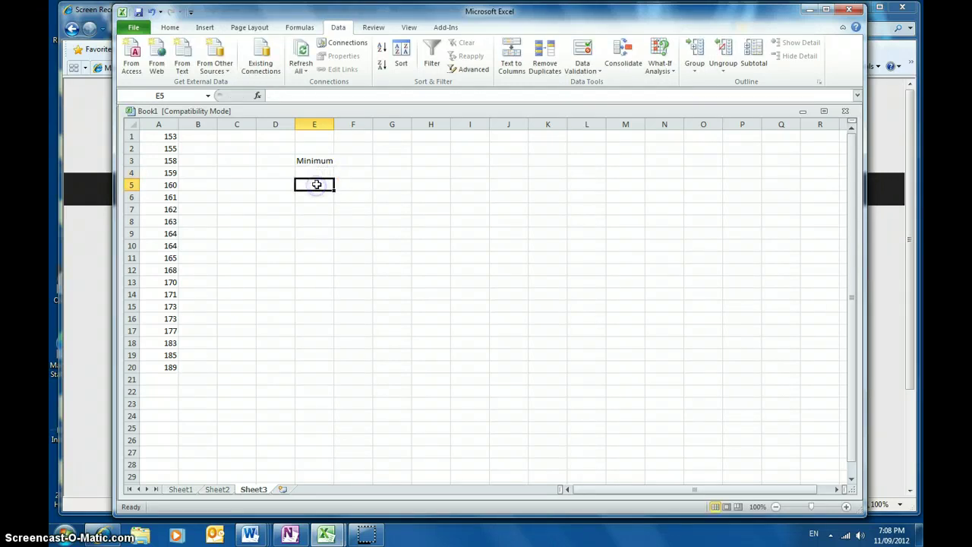
type("Max")
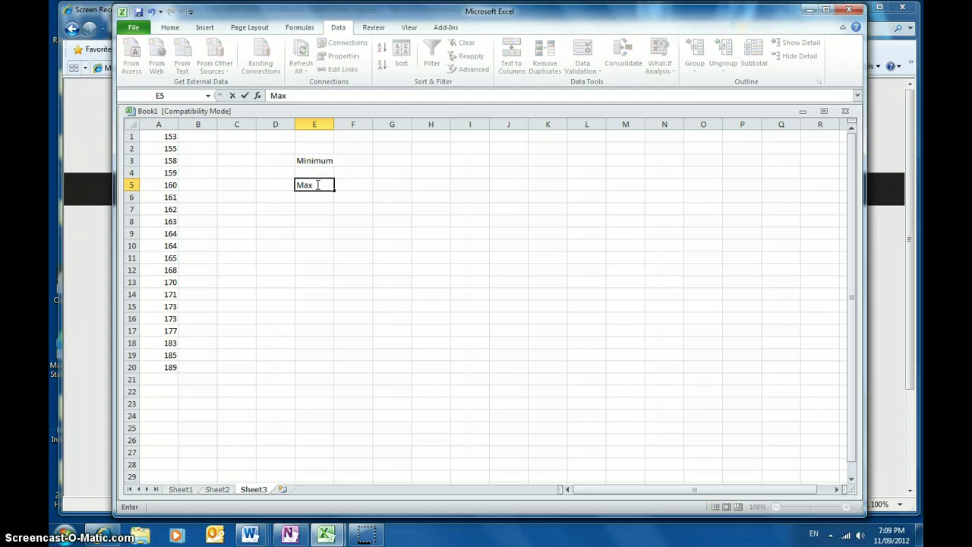
type("imum")
left_click(313, 207)
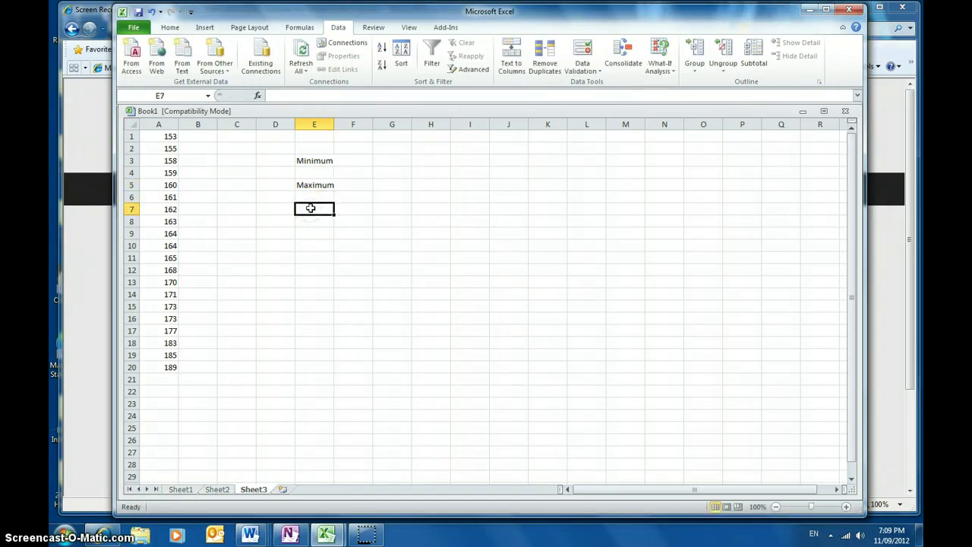
type("Range")
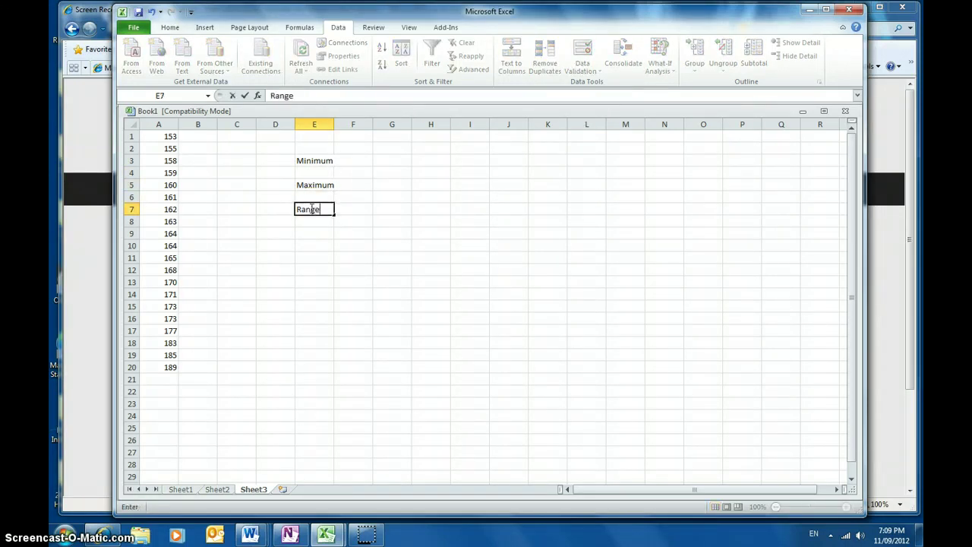
left_click(306, 242)
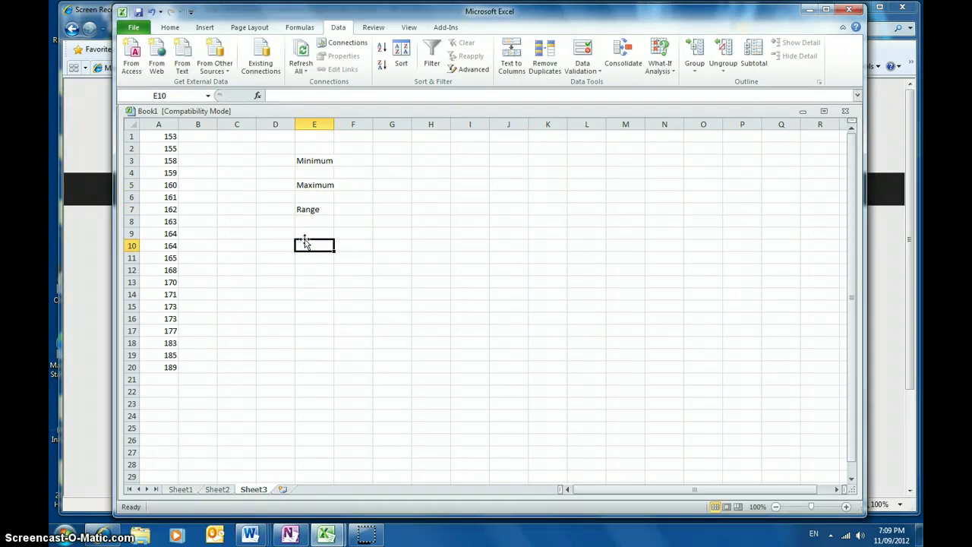
left_click(172, 135)
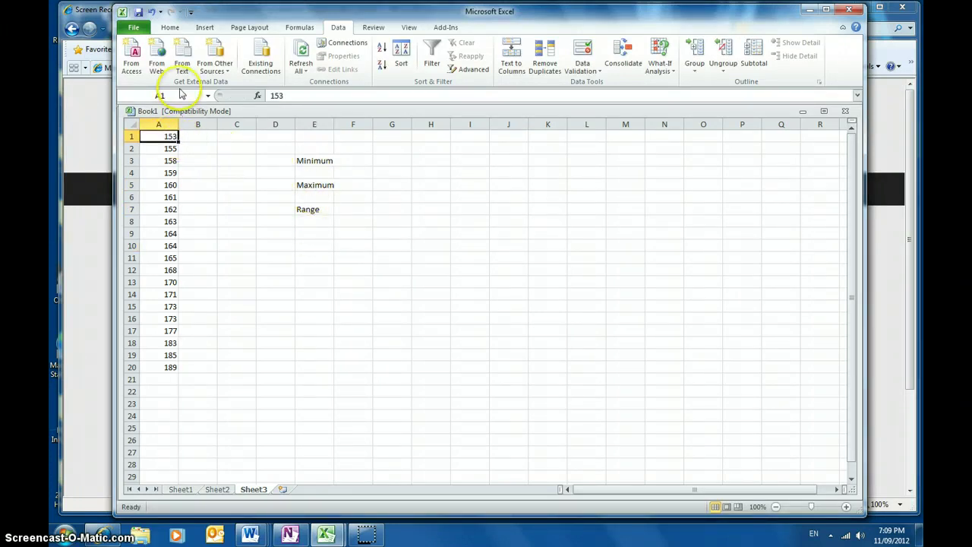
Fill cell A1 with blue and enter the minimum height 153 in cell F3.
left_click(171, 28)
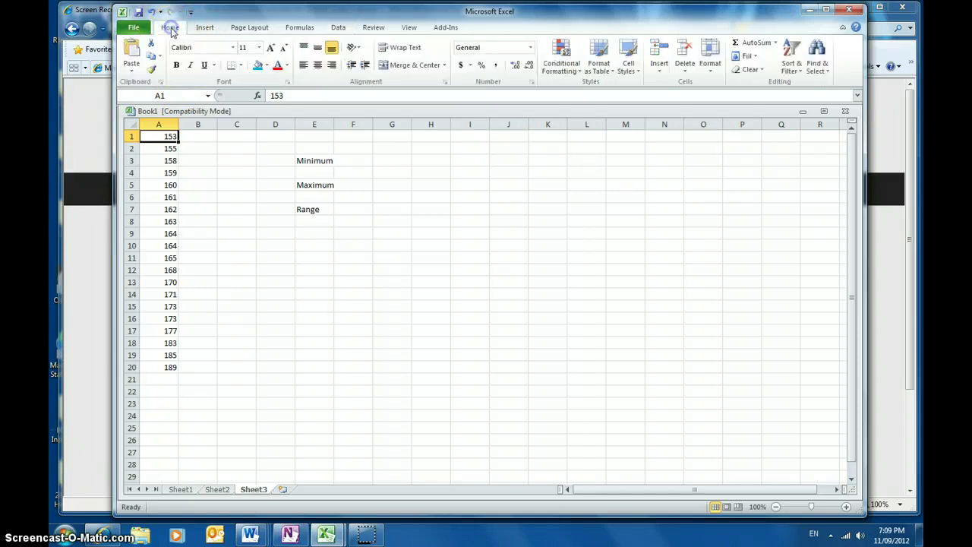
left_click(260, 67)
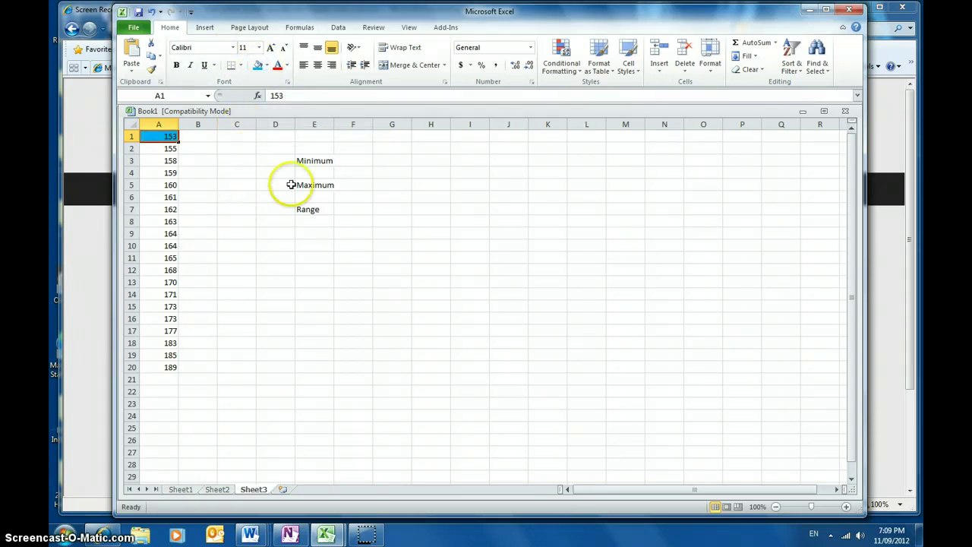
left_click(360, 160)
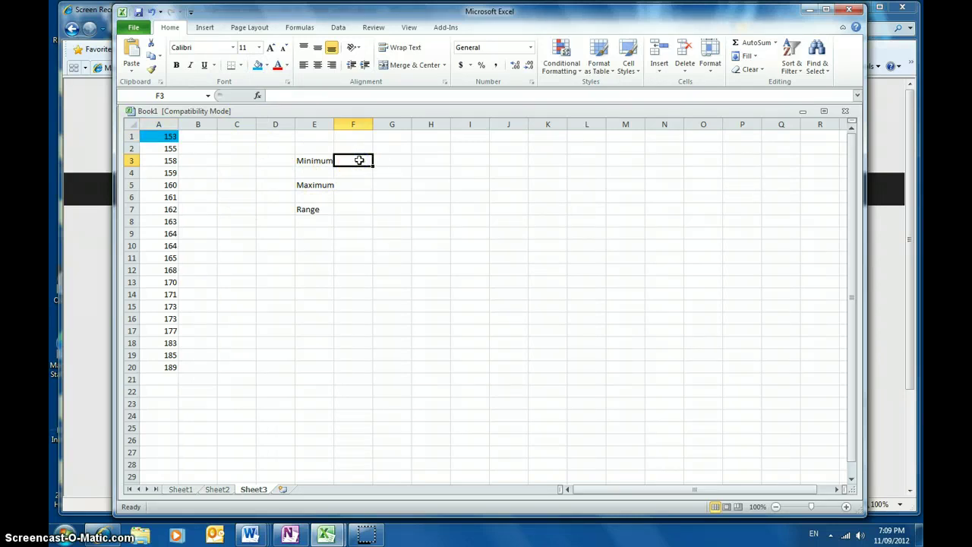
type("153")
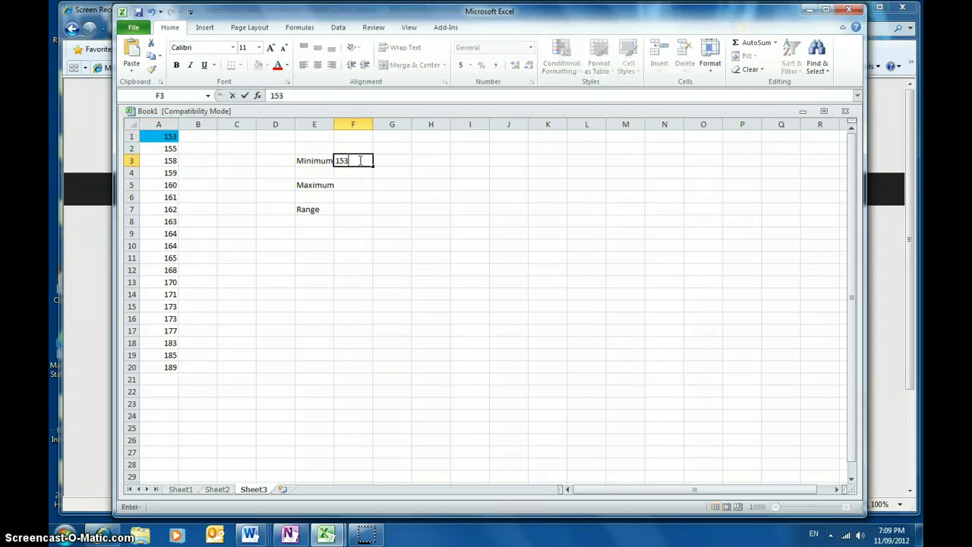
left_click(342, 206)
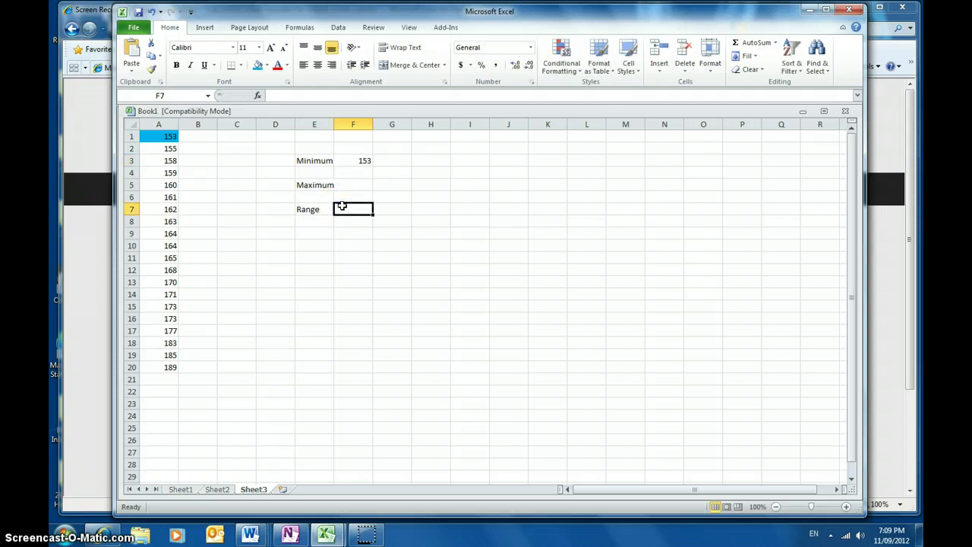
Fill cell A20, the largest height in the sorted list, with the same blue as cell A1.
left_click(181, 357)
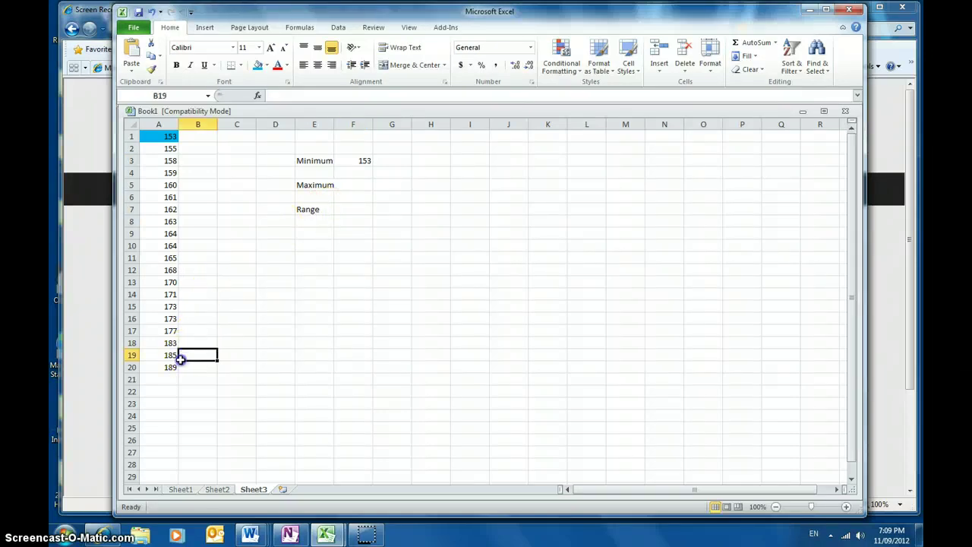
left_click_drag(181, 357, 167, 402)
left_click(183, 365)
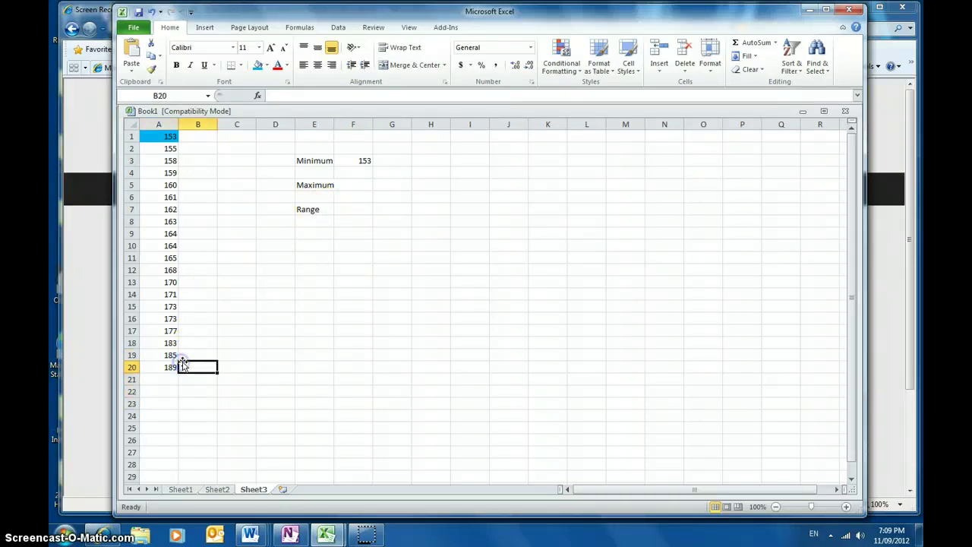
left_click(169, 365)
left_click_drag(228, 391, 219, 310)
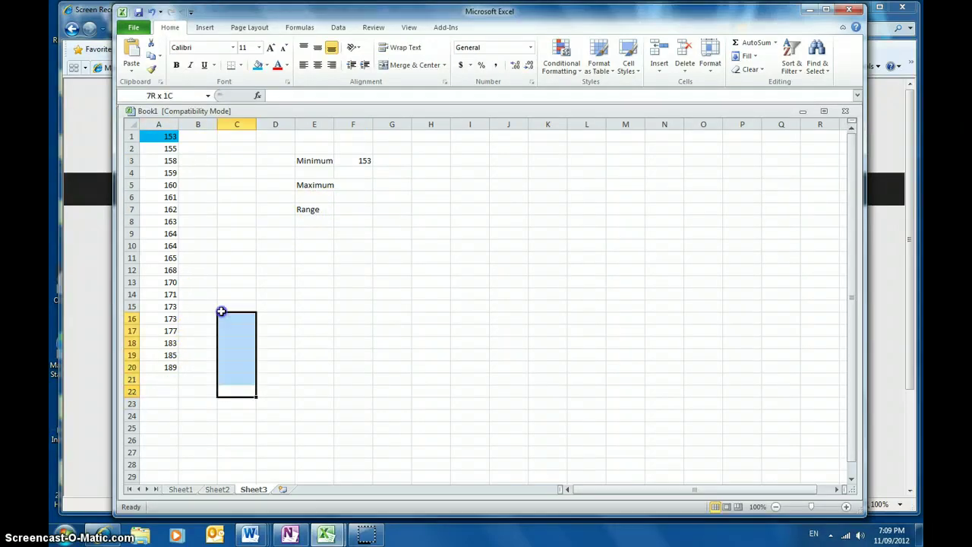
left_click(166, 368)
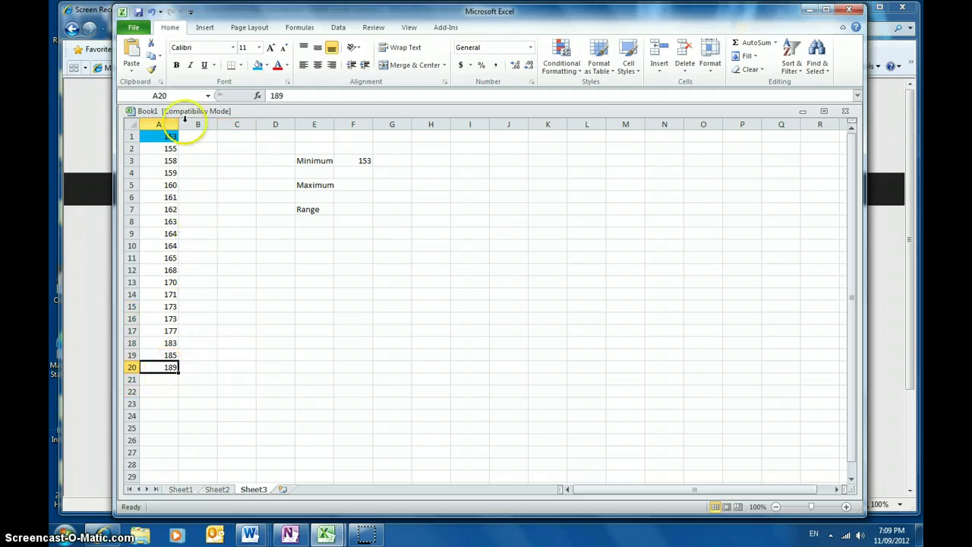
left_click(259, 68)
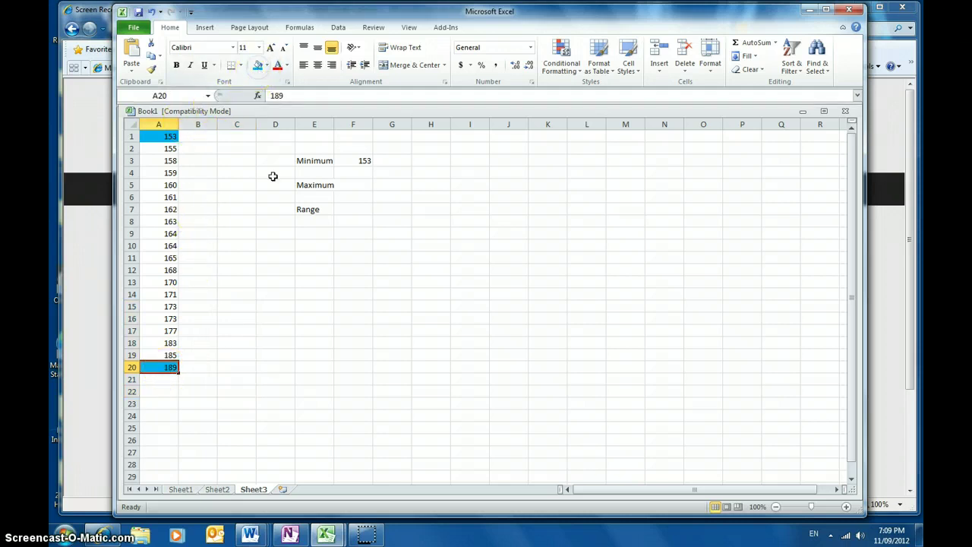
Enter the maximum height 189 in cell F5 beside the Maximum label.
left_click(346, 183)
type("18")
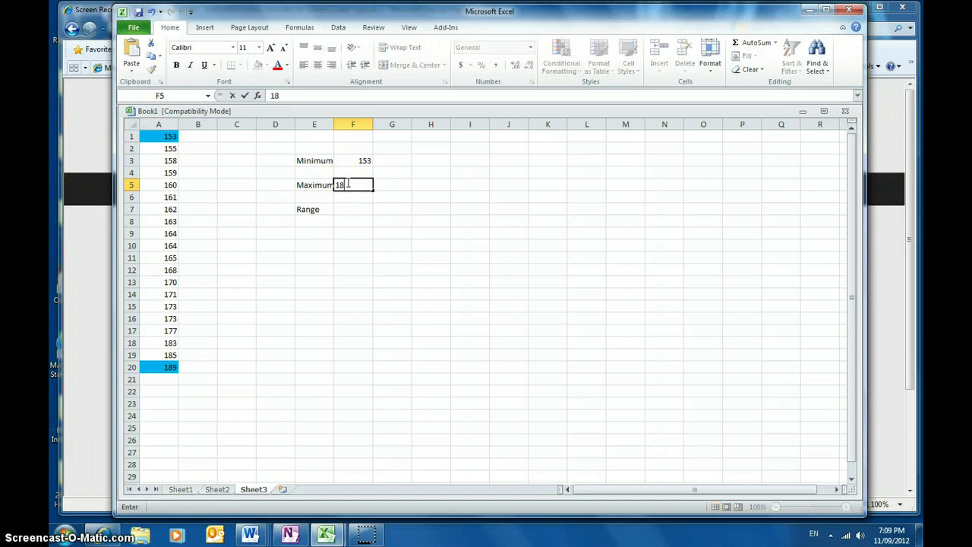
type("9")
left_click(342, 232)
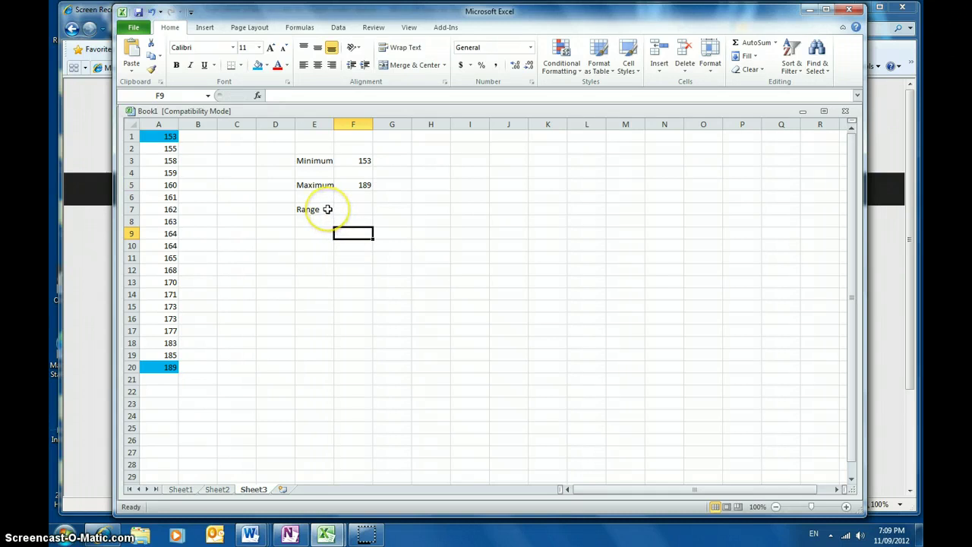
Extend the label in cell E7 to read Range = Max - Min.
left_click(327, 209)
double_click(328, 209)
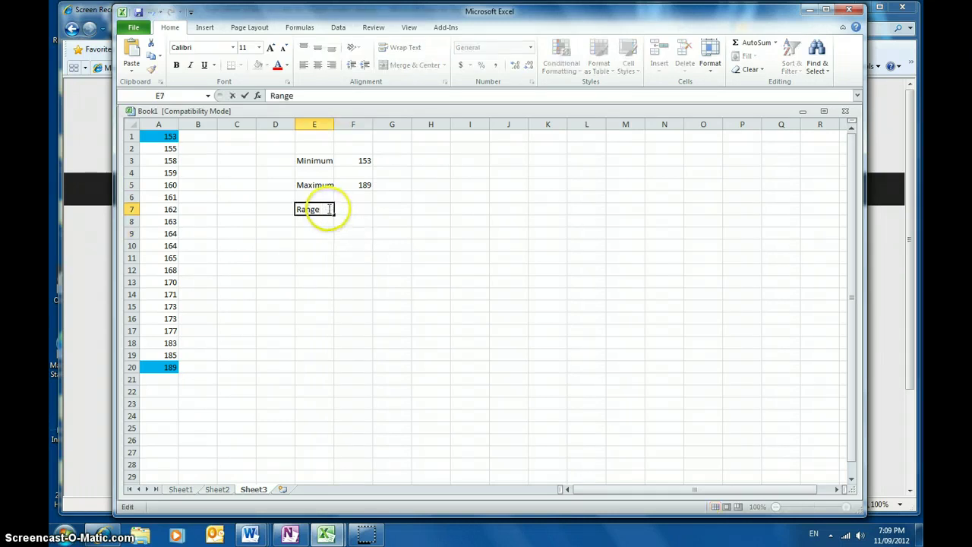
type("= Max - min")
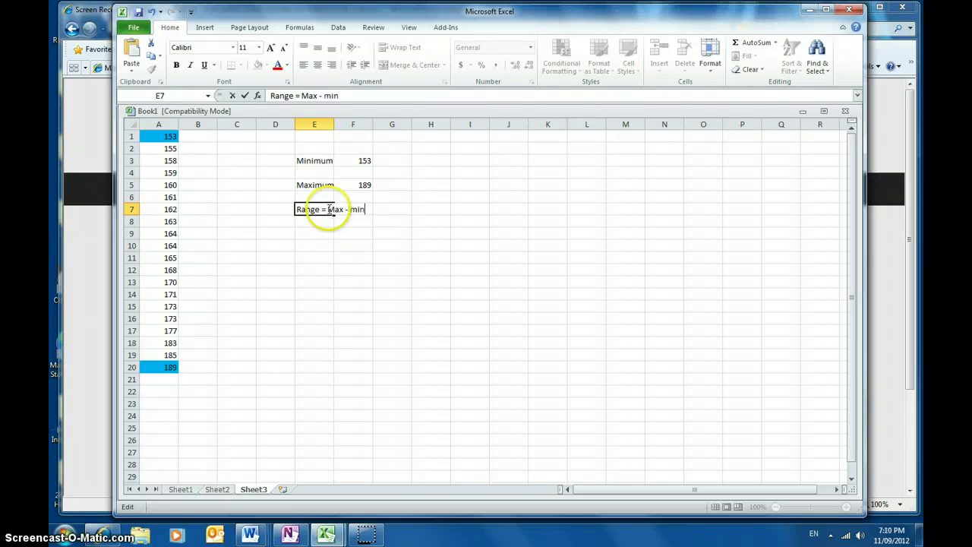
key("BackSpace")
key("BackSpace")
key("BackSpace")
type("Min")
key("Return")
Enter the text Range = Max - Min in cell E8, directly below the range rule.
right_click(323, 222)
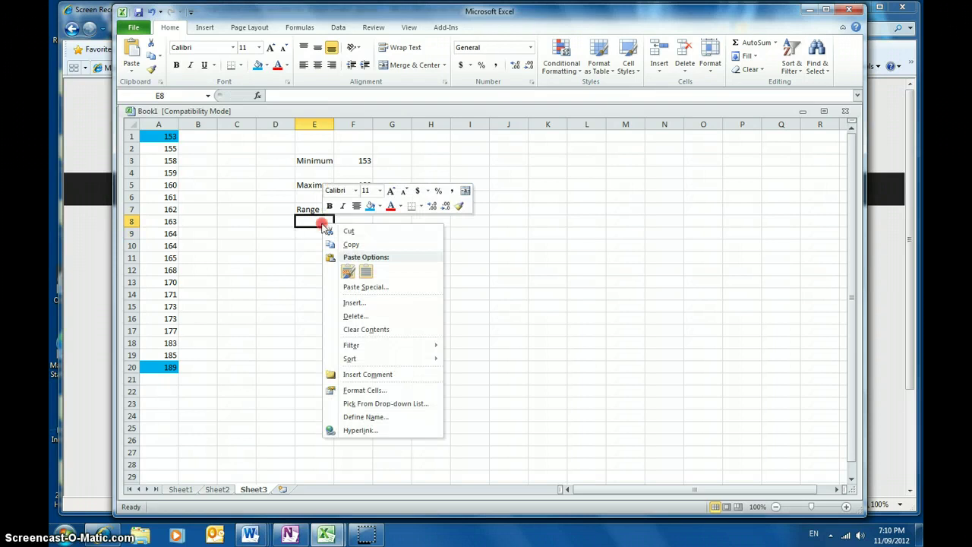
left_click(307, 239)
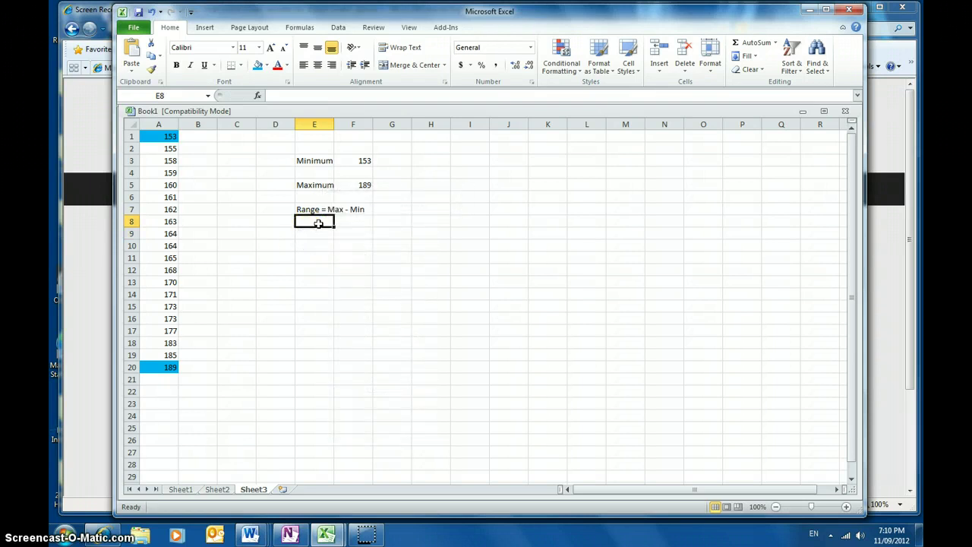
type("Range = Max - Min")
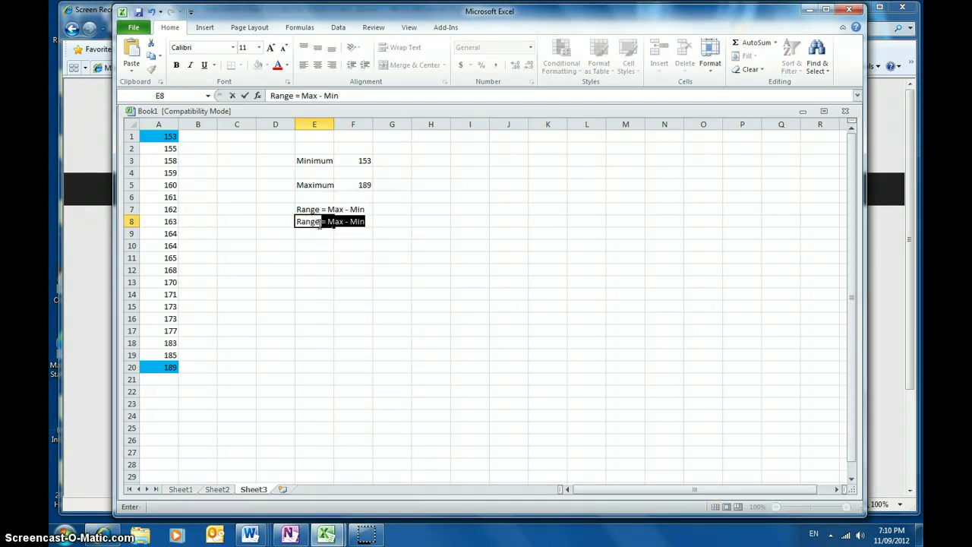
left_click(321, 256)
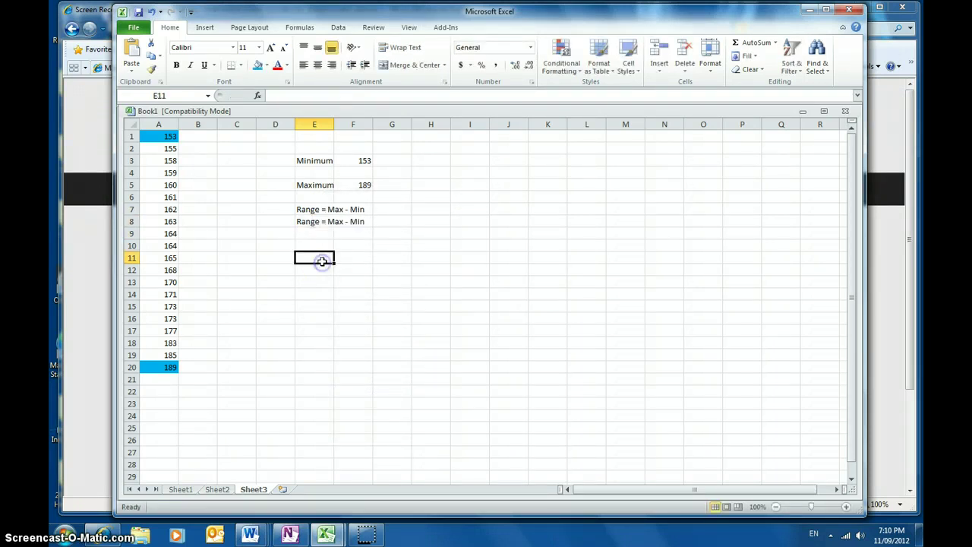
Shorten the text in cell E8 to just Range.
left_click(329, 221)
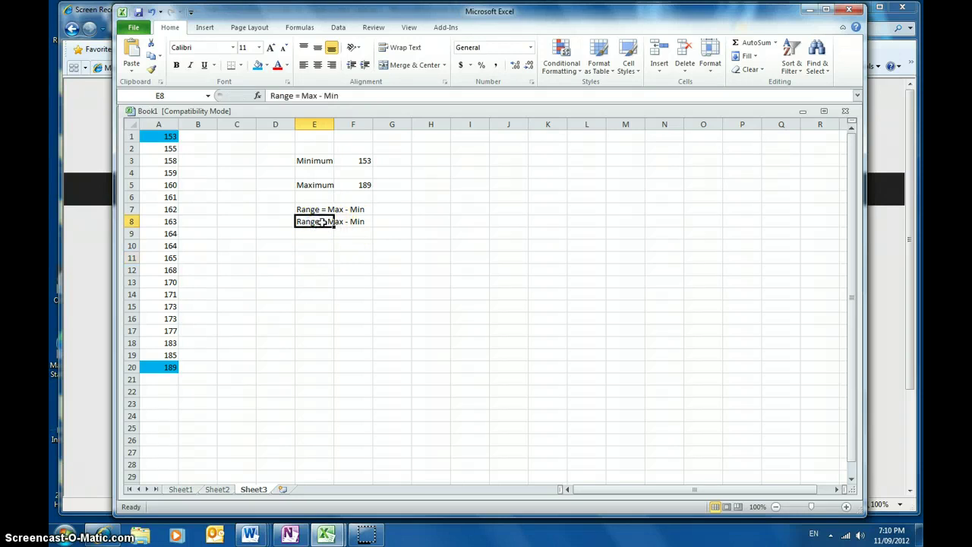
double_click(322, 221)
left_click(331, 225)
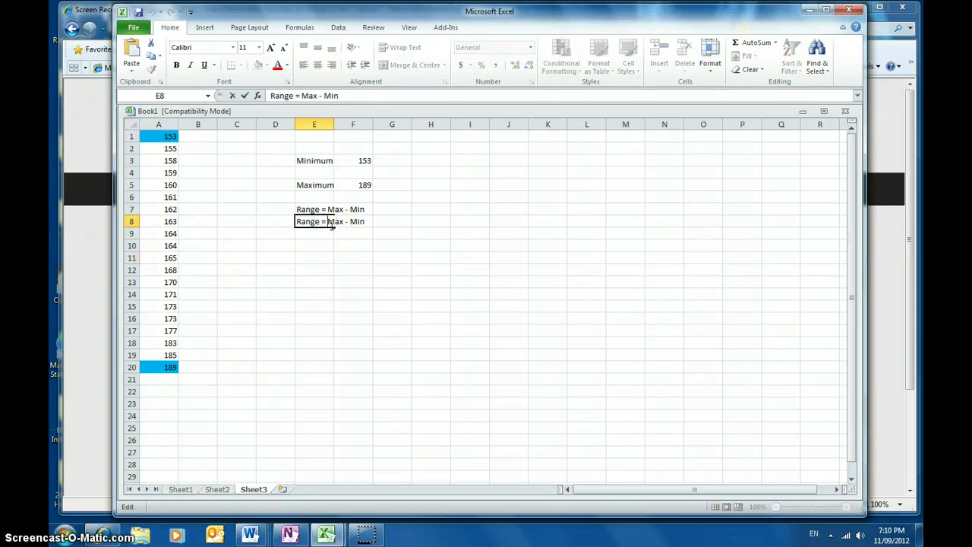
key("Right")
key("BackSpace")
type("\\")
key("BackSpace")
key("BackSpace")
key("BackSpace")
key("BackSpace")
key("BackSpace")
key("BackSpace")
key("BackSpace")
key("BackSpace")
key("BackSpace")
key("BackSpace")
key("BackSpace")
key("BackSpace")
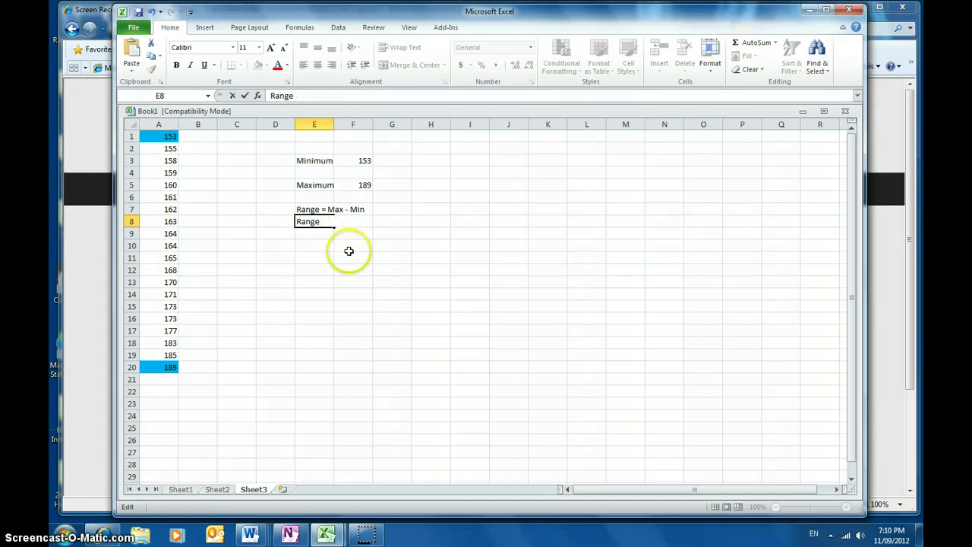
left_click(350, 256)
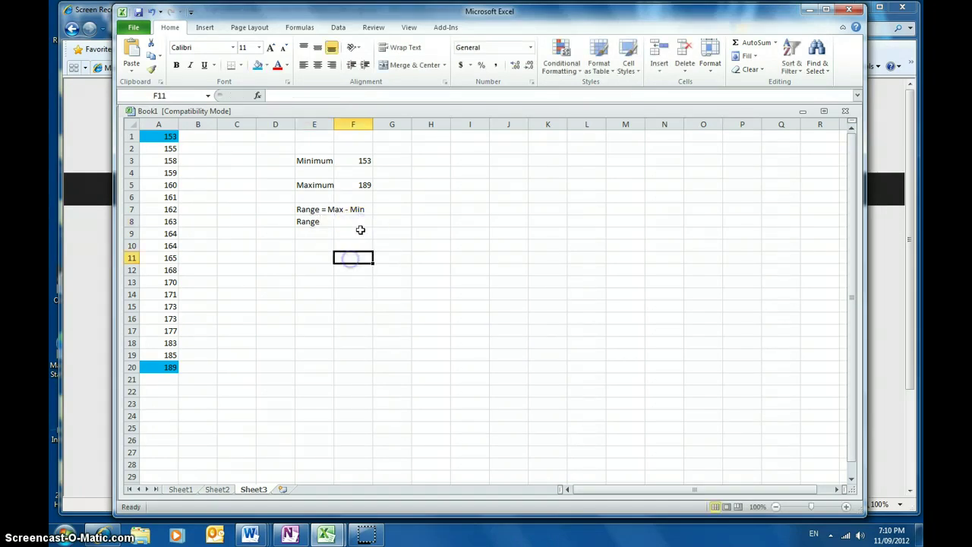
Calculate the range in cell F8 with the formula =189-153.
left_click(358, 226)
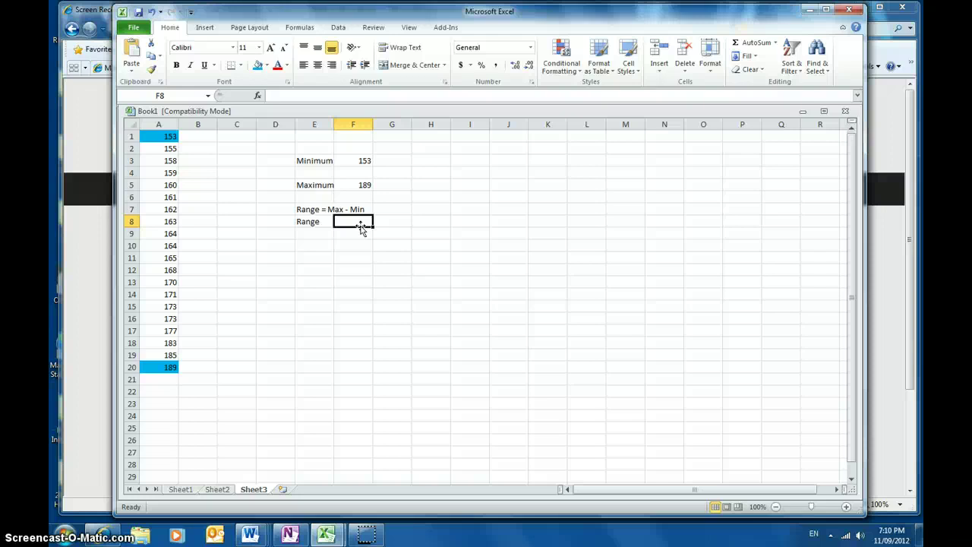
left_click(394, 221)
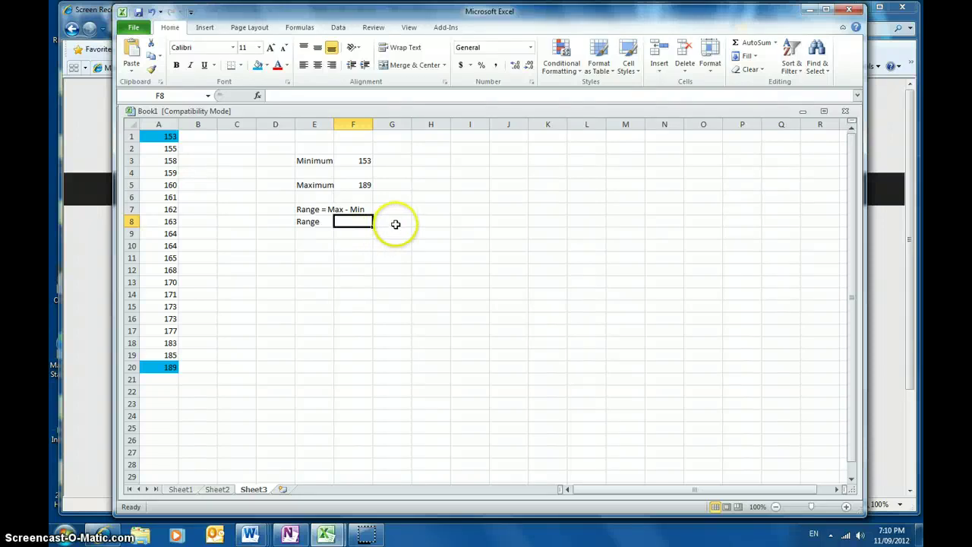
left_click(350, 223)
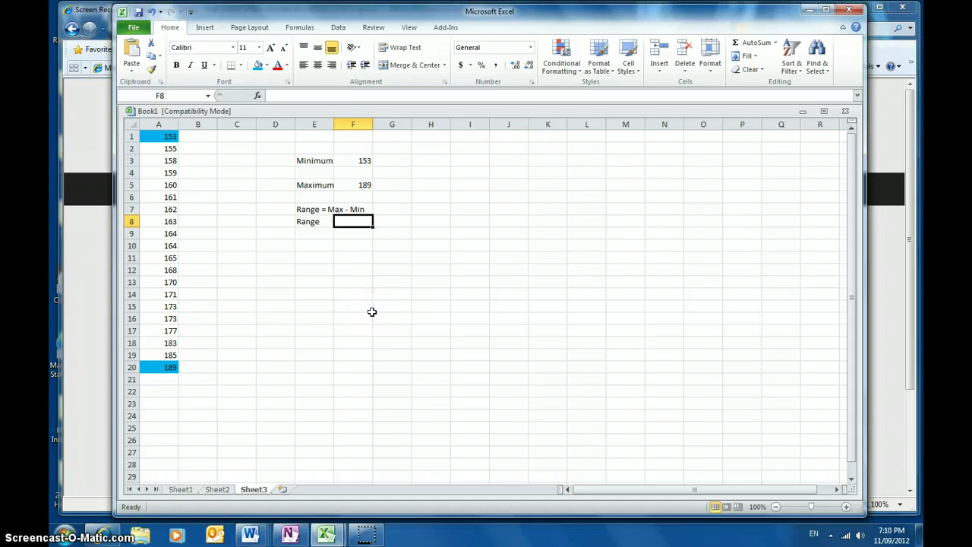
type("=")
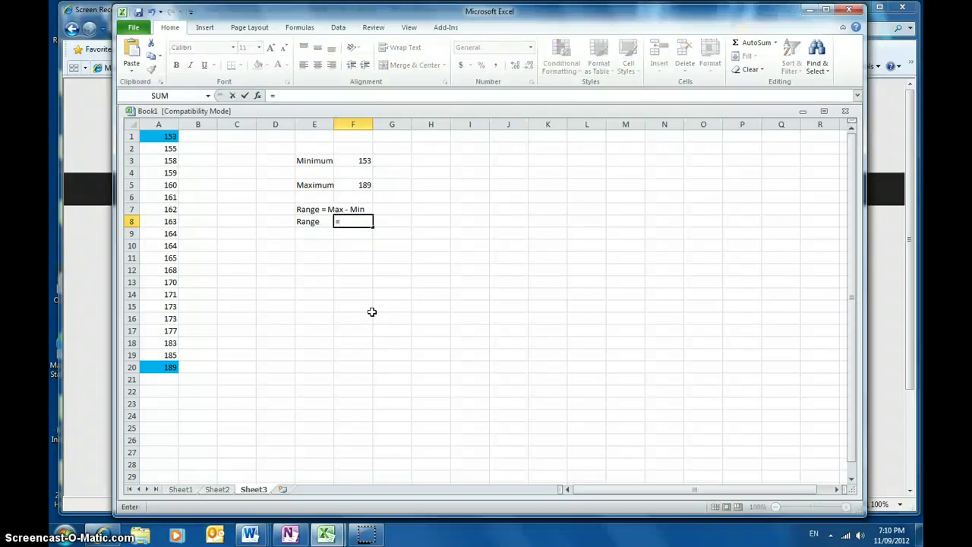
type("189-153")
key("Return")
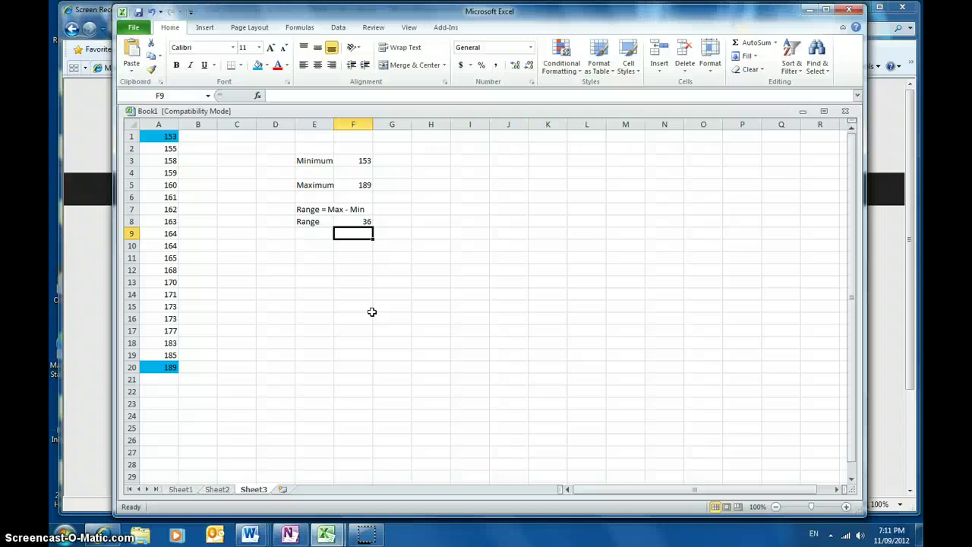
Enter the label Median in cell E10 of Sheet3.
left_click(314, 245)
type("Med")
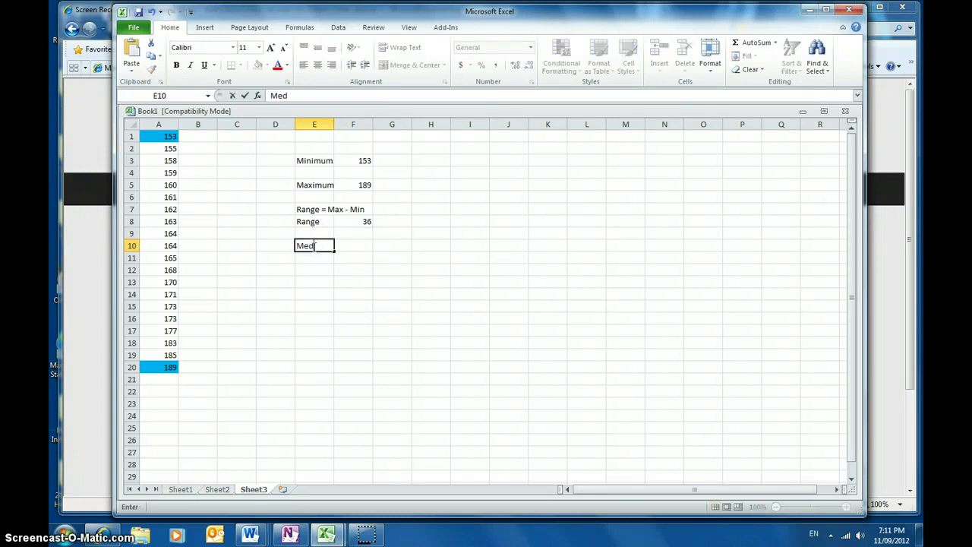
type("ian")
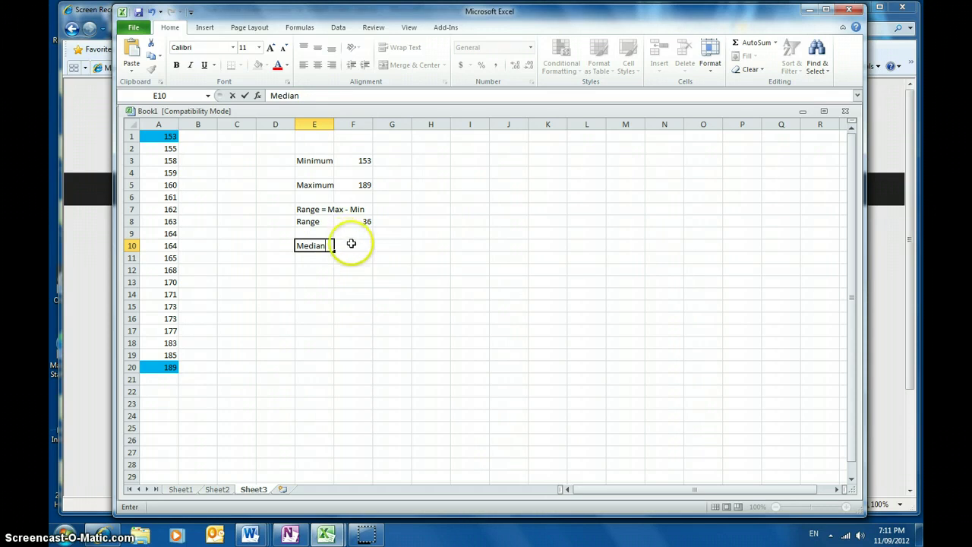
left_click(350, 243)
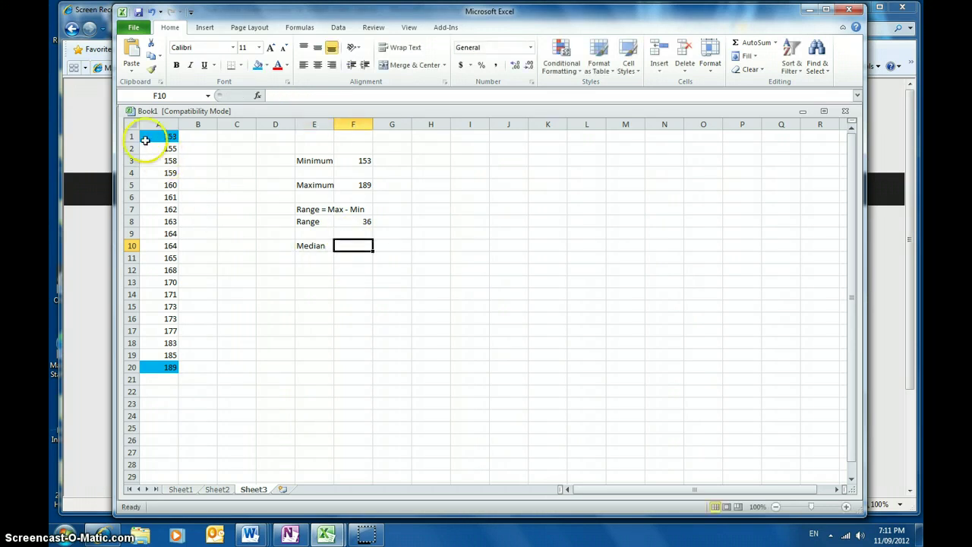
Examine the full list of heights A1:A20 and its two middle cells, A10 and A11, to locate the median.
left_click_drag(145, 139, 162, 367)
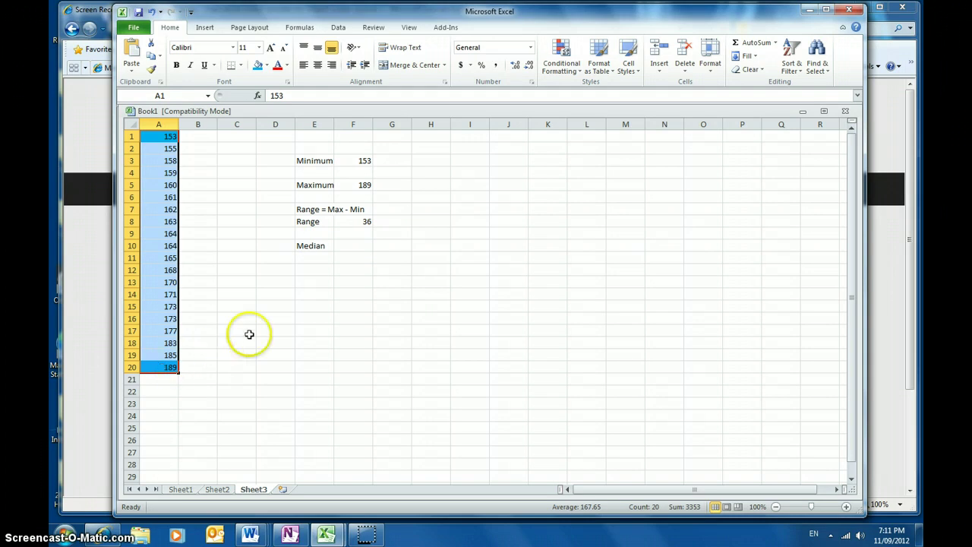
left_click(251, 268)
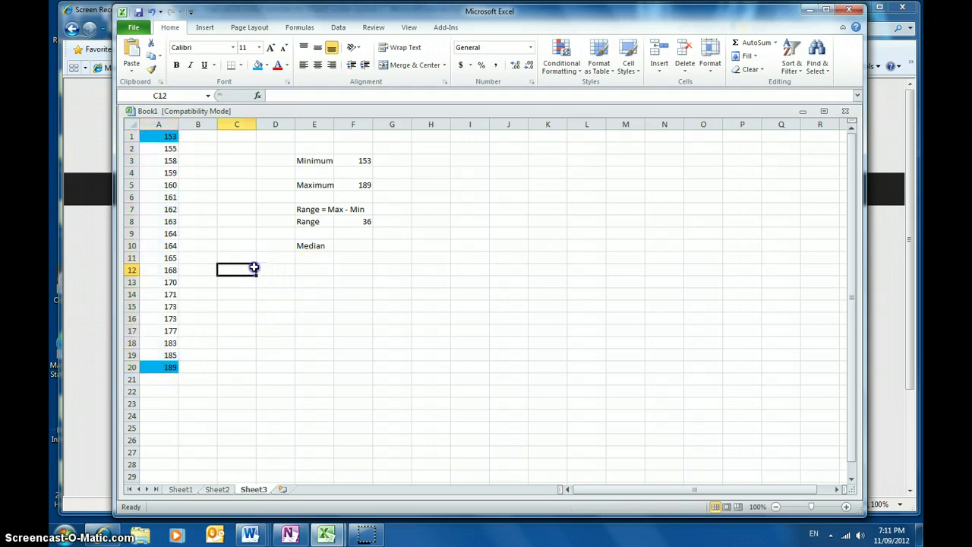
left_click(148, 248)
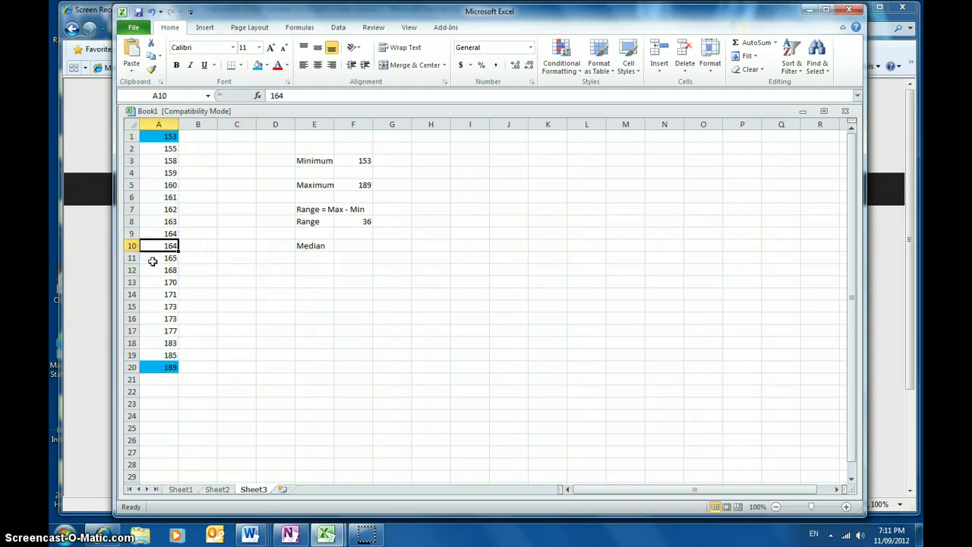
left_click(144, 257)
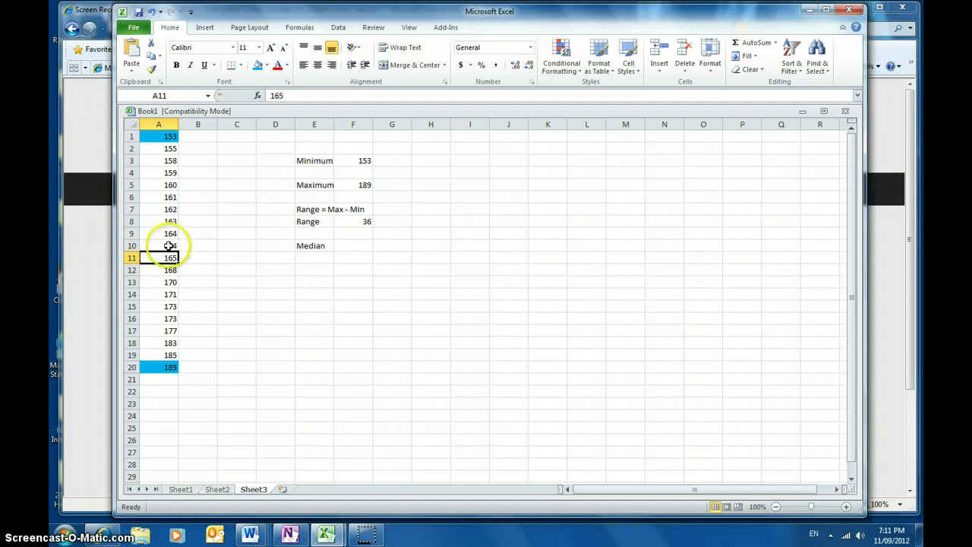
left_click(170, 246)
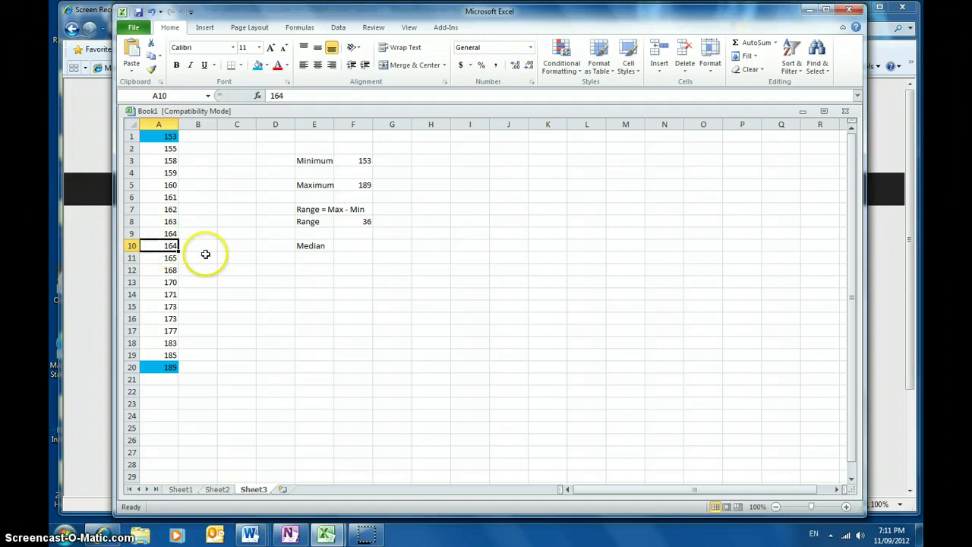
Enter the working 20/2 = 10 in cell F10, beside the Median label.
left_click(356, 247)
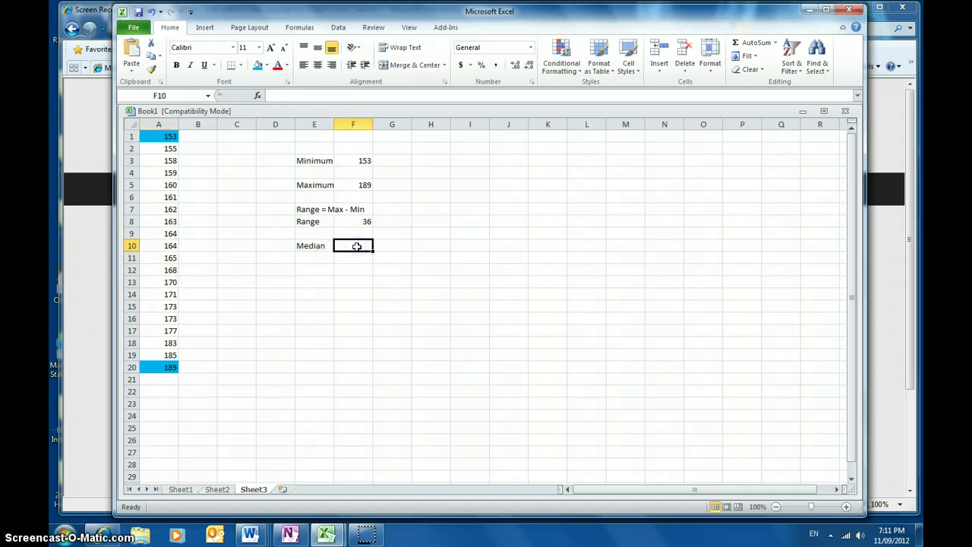
type("20/")
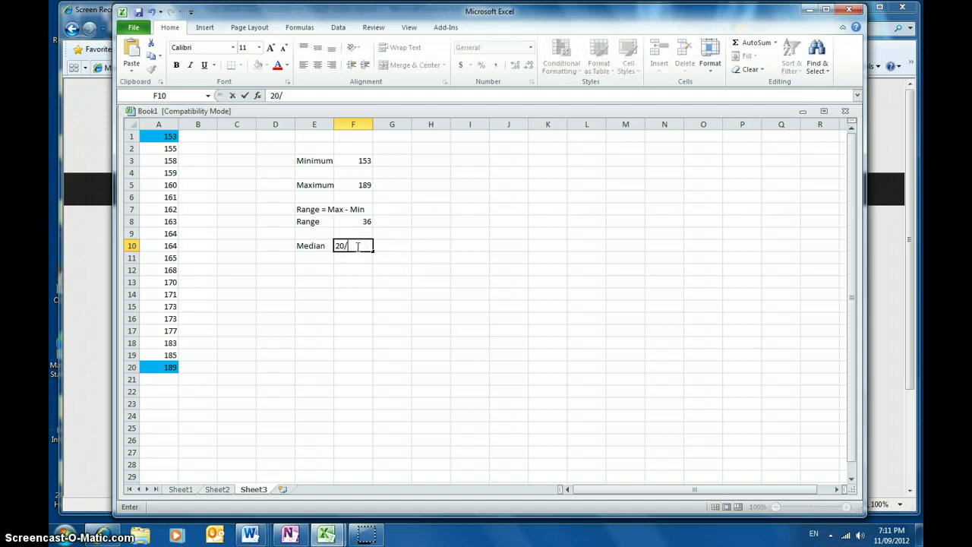
type("2 = 10")
left_click(352, 284)
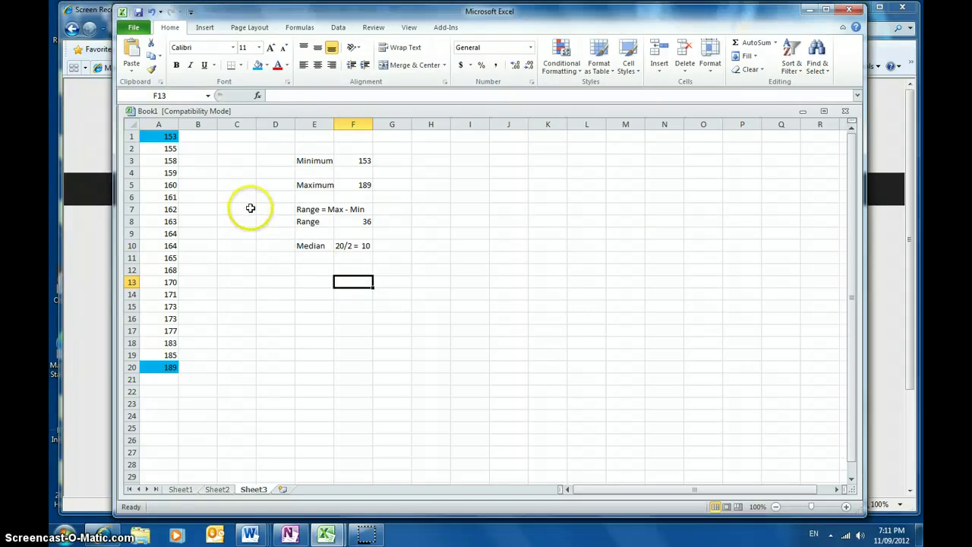
Count down from the first height in A1 to the tenth and fill cell A10 with yellow.
left_click(164, 136)
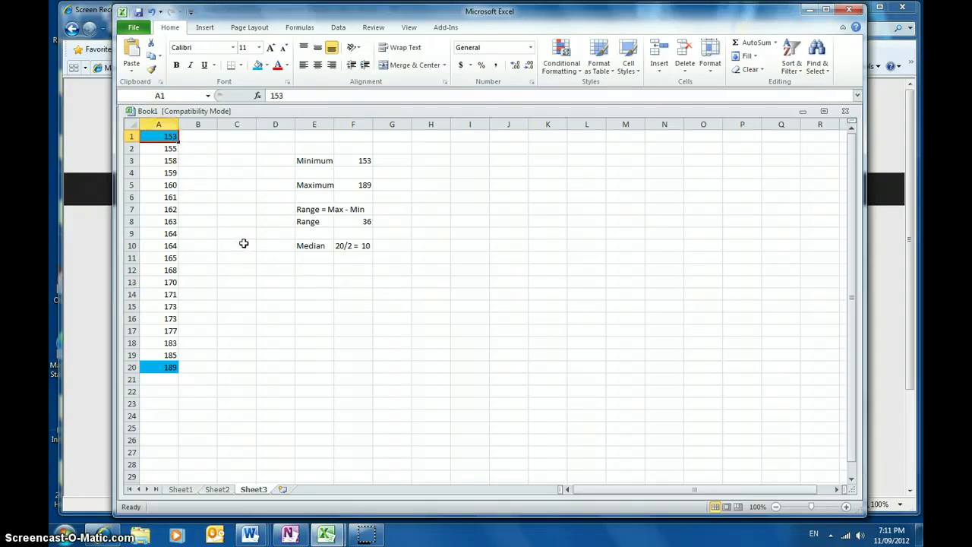
key("Down")
key("Down")
key("Down")
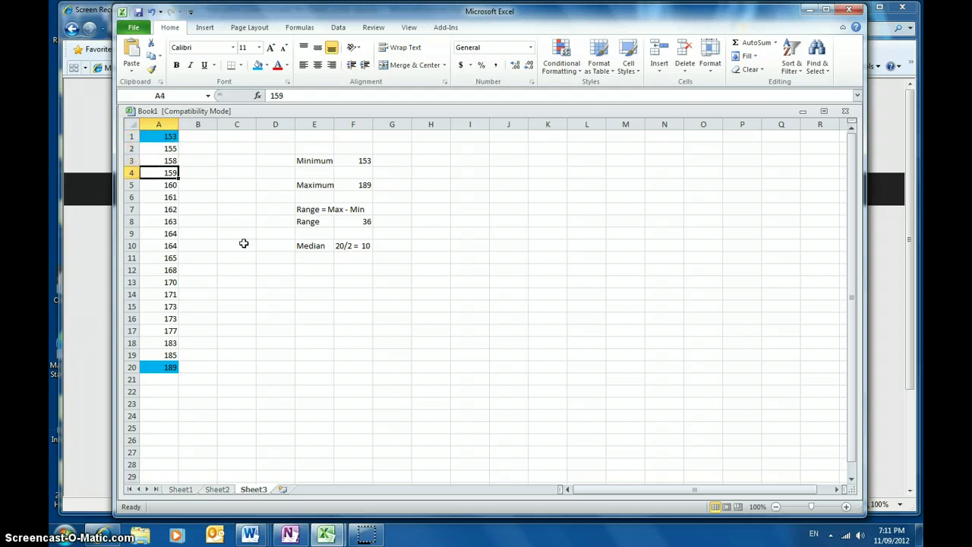
key("Down")
key("Down")
key("Down")
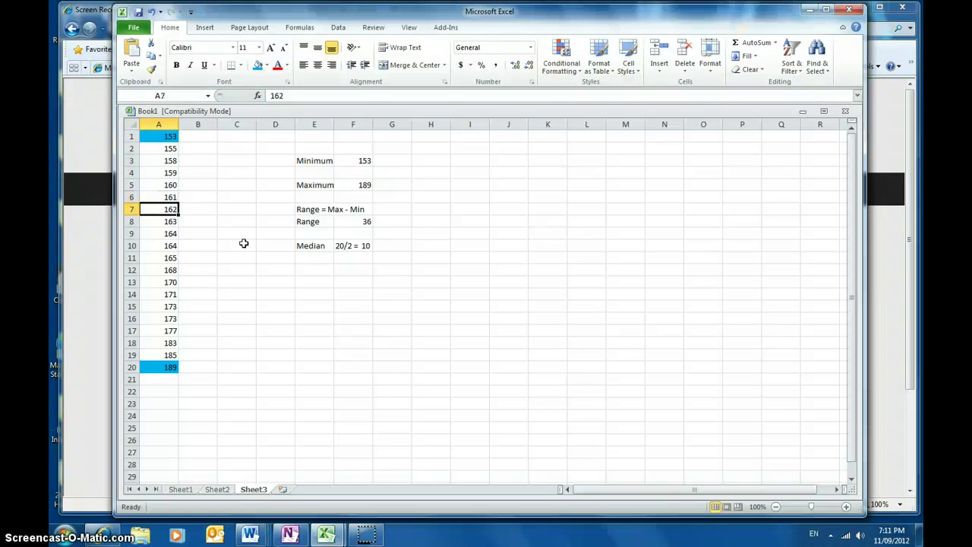
key("Down")
key("Down")
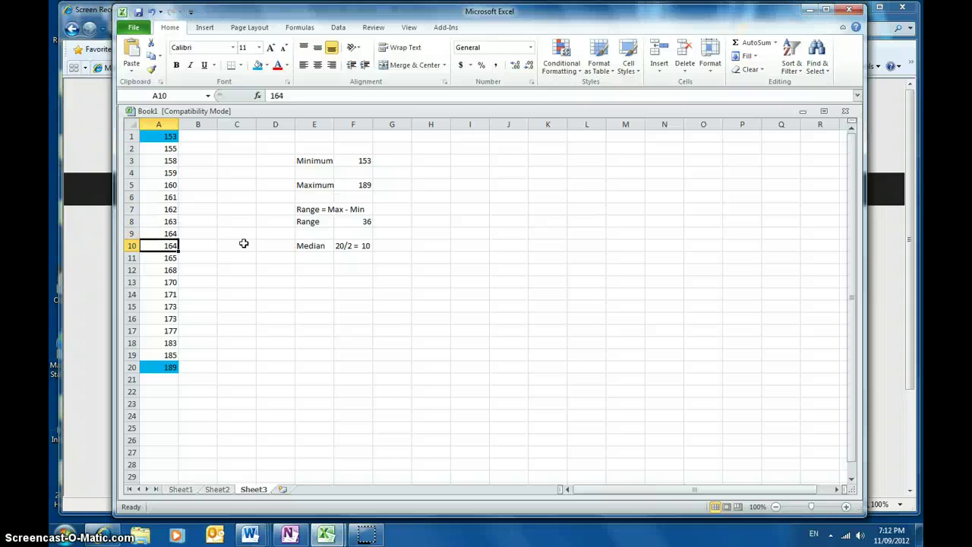
left_click(267, 66)
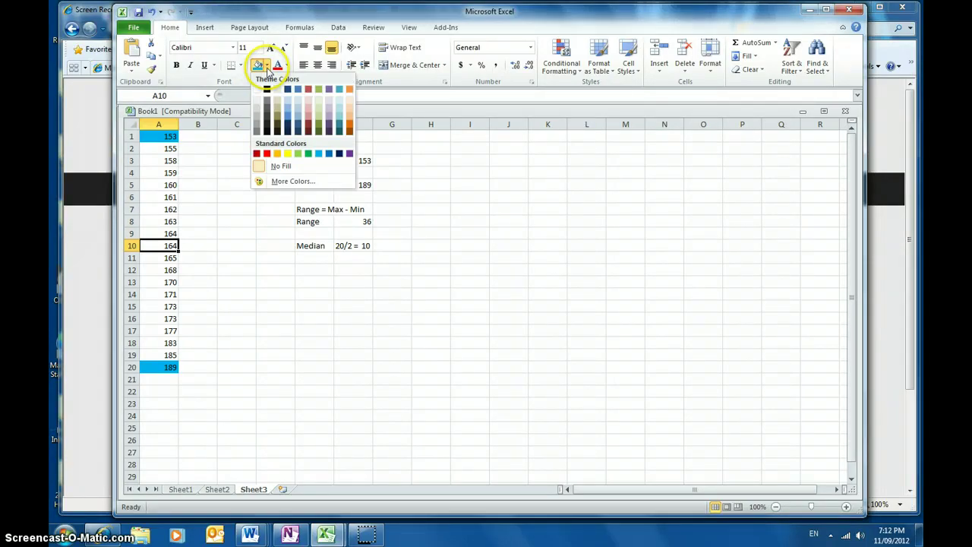
left_click(286, 154)
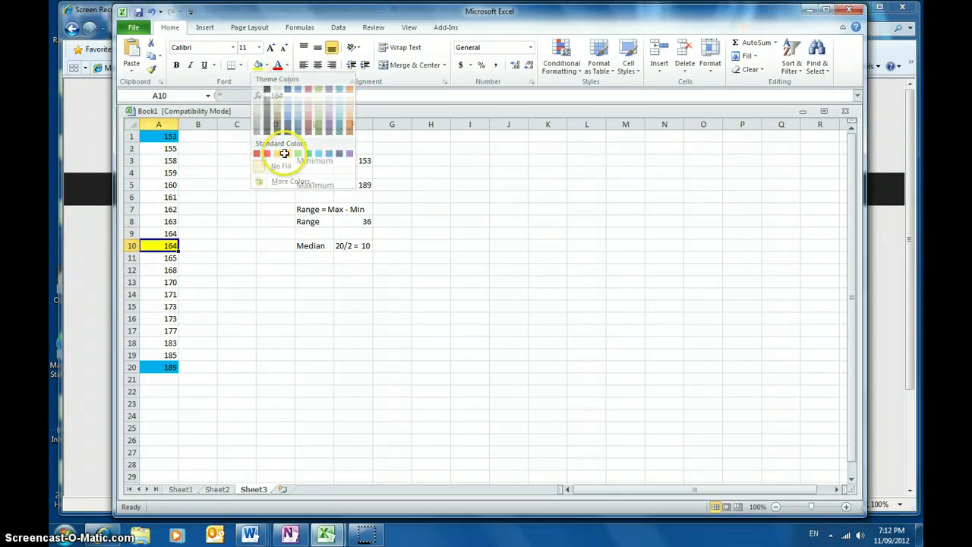
Count up from the last height in A20 to the tenth from the end and fill cell A11 with yellow.
left_click(172, 366)
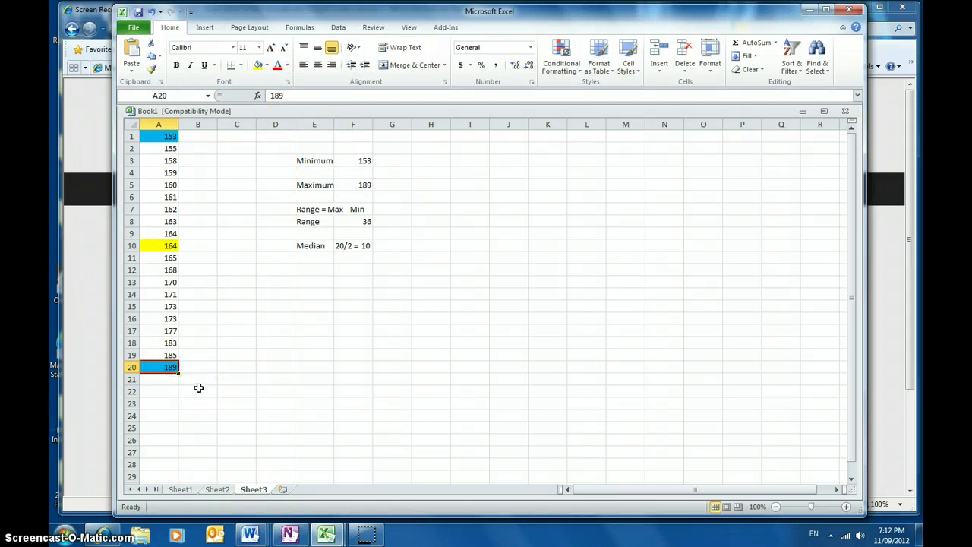
key("Up")
key("Up")
key("Up")
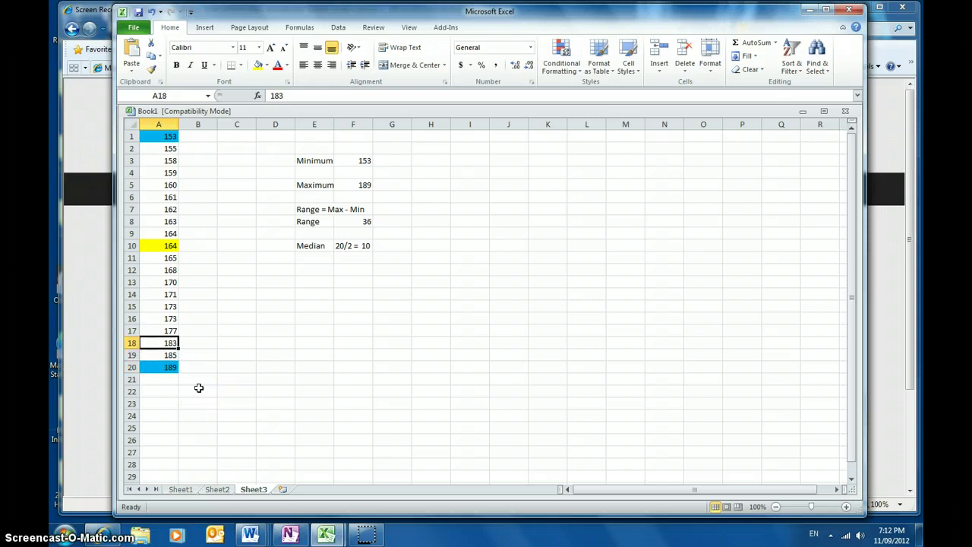
key("Up")
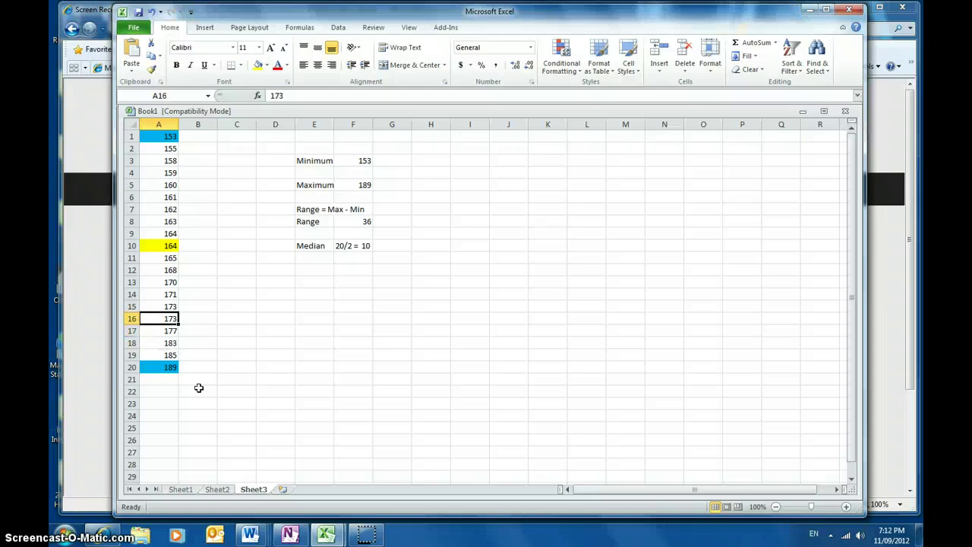
key("Up")
key("Up")
key("Up")
key("Up")
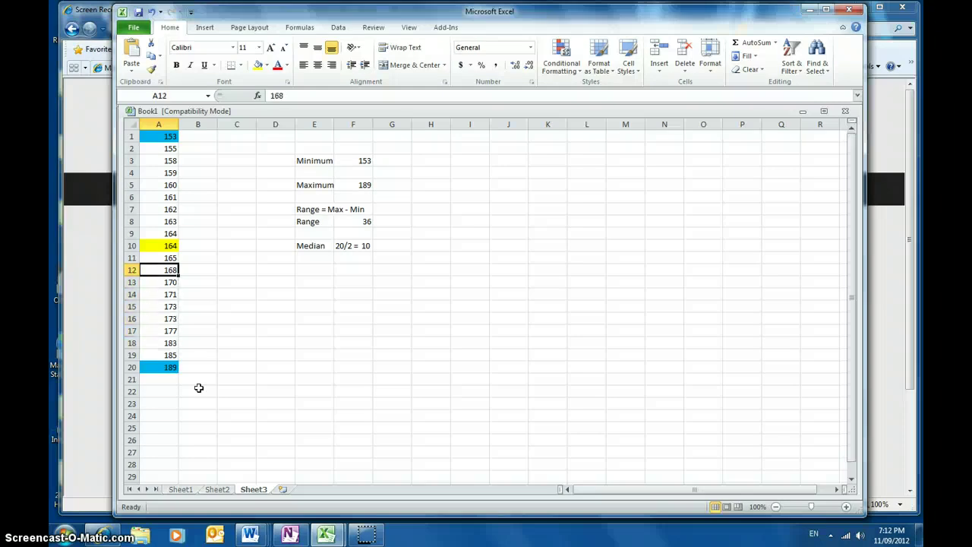
key("Up")
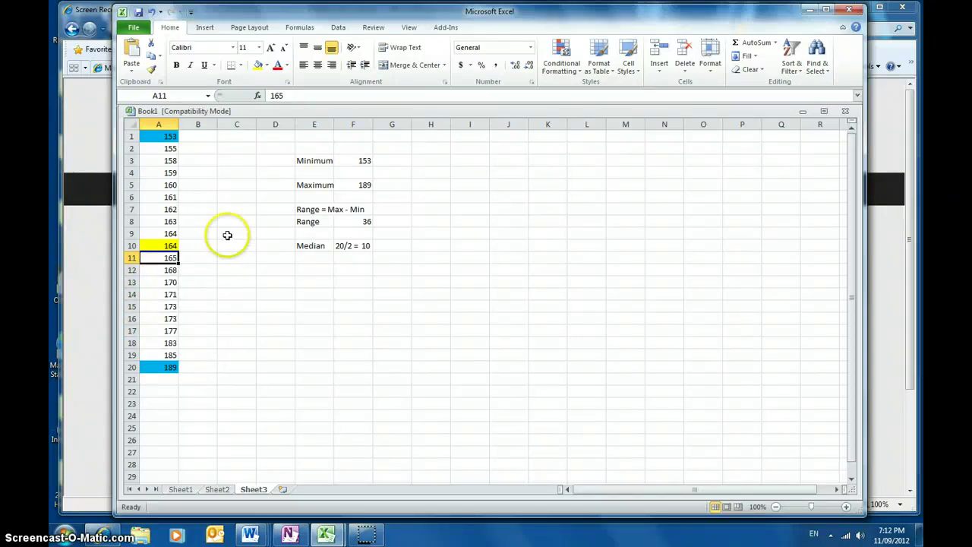
left_click(258, 64)
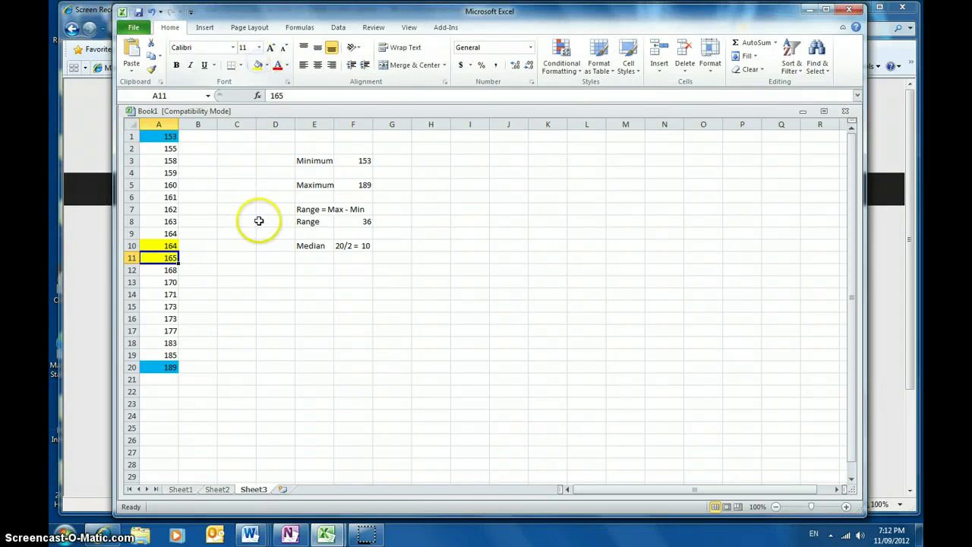
Compare the lower half A1:A10 with the upper half A11:A20 of the height list.
left_click(251, 249)
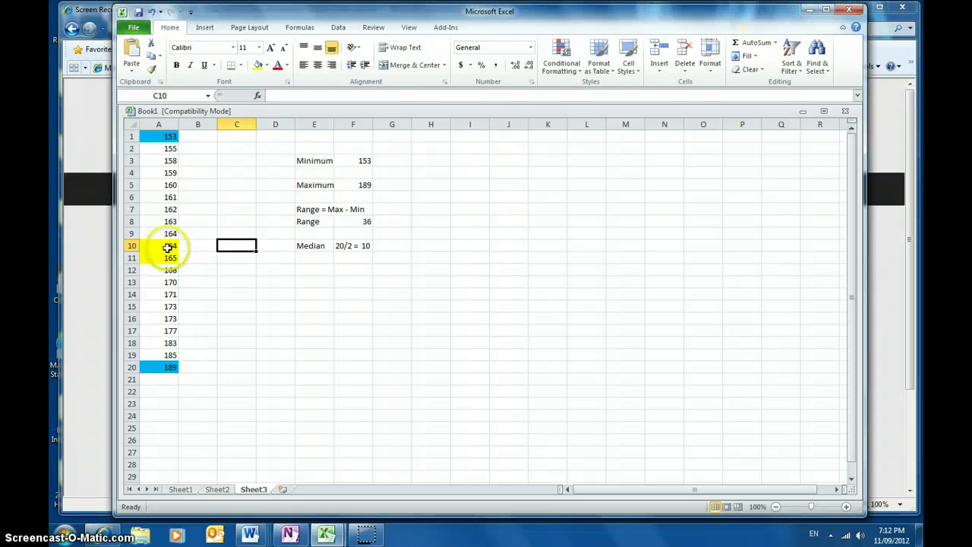
left_click_drag(170, 247, 157, 138)
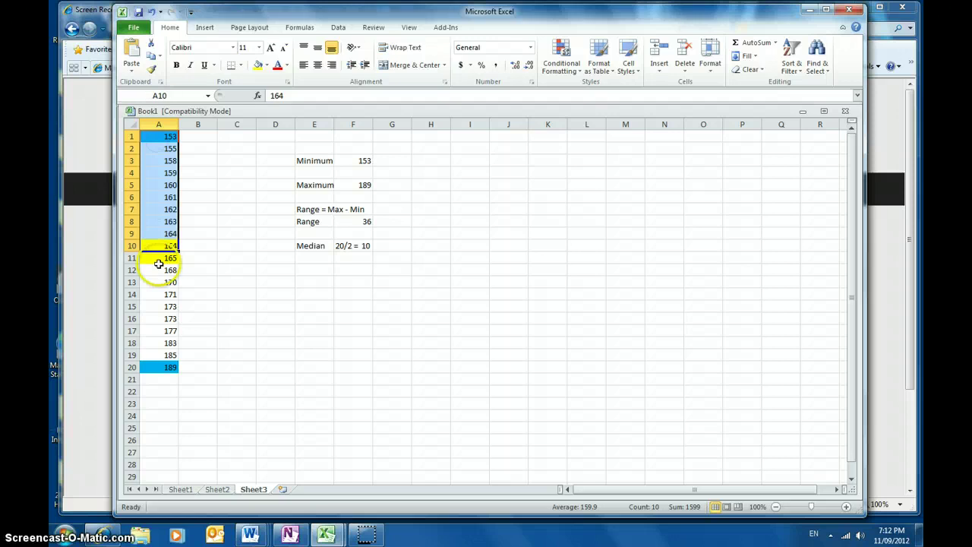
left_click_drag(157, 259, 162, 370)
left_click(258, 343)
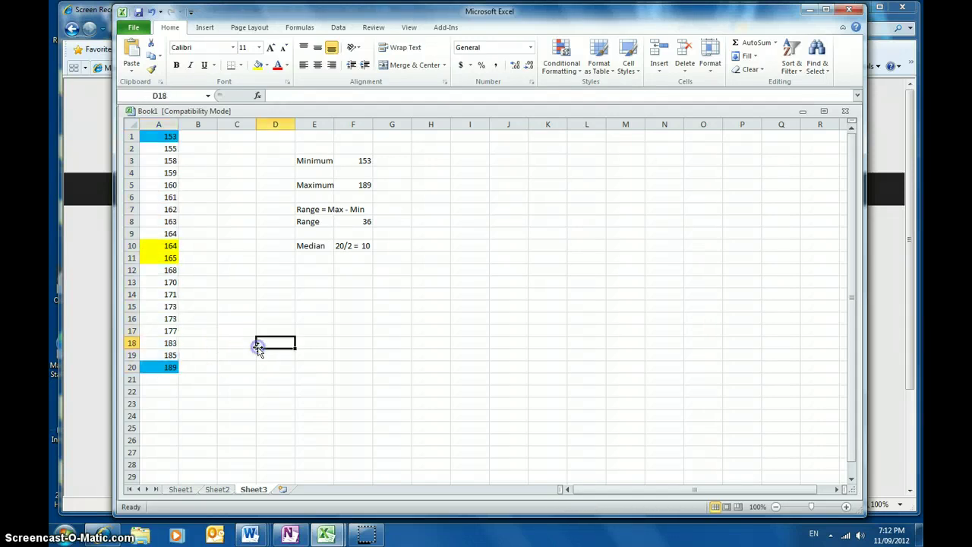
Enter the median working 164+165/2 = 164.5 as text in cell C10, beside the two yellow cells.
left_click(224, 246)
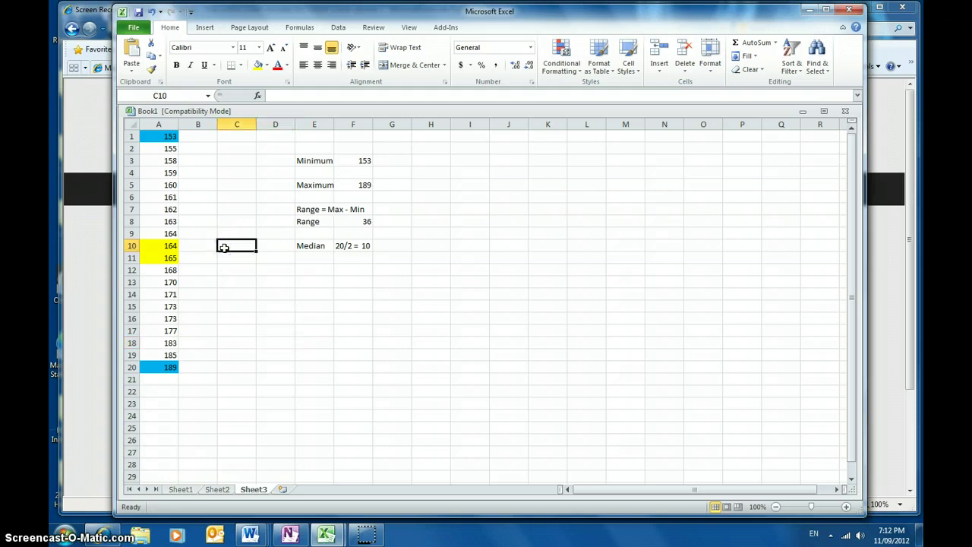
type("164")
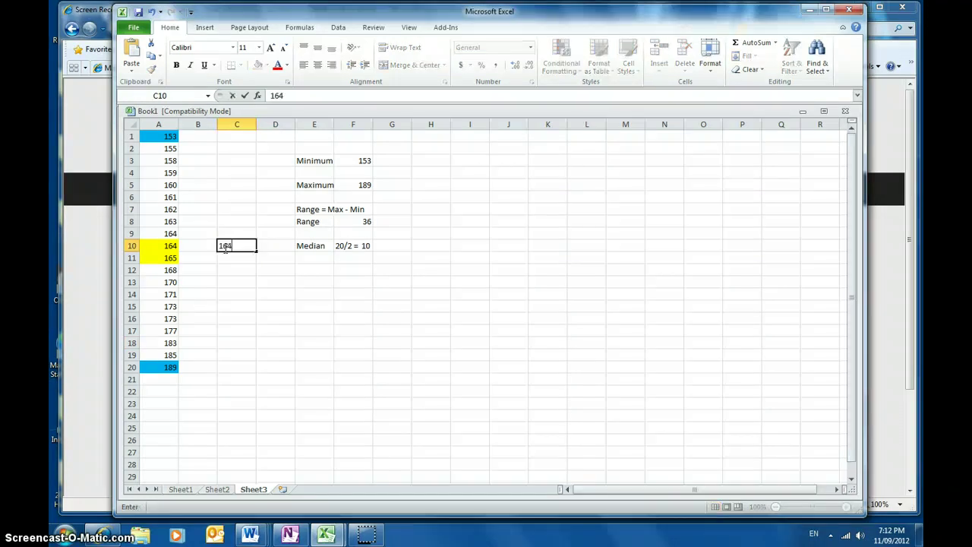
type("+165/2 = 164")
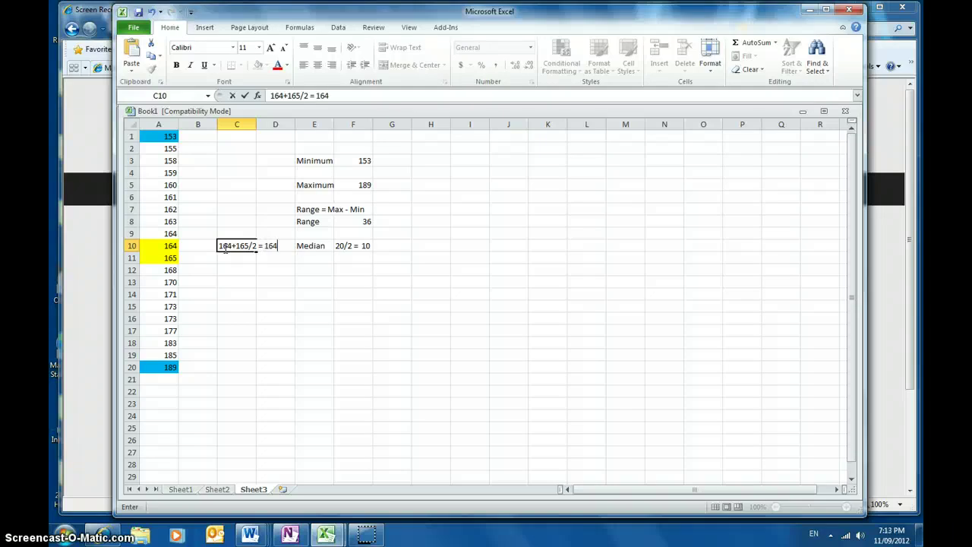
type(".5")
left_click(241, 280)
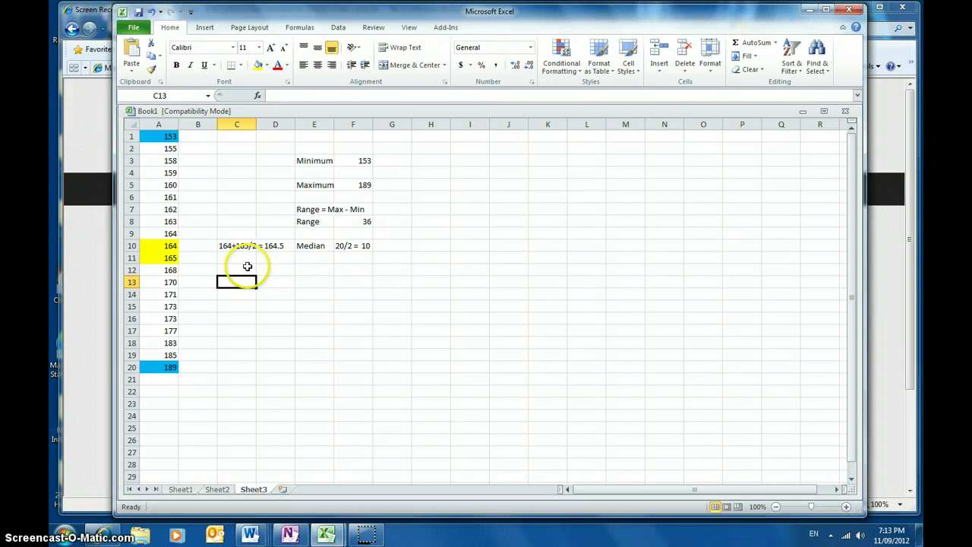
Try to calculate the average of the two middle heights in cell C11 with =164+165/2, and clear the cell.
left_click(249, 259)
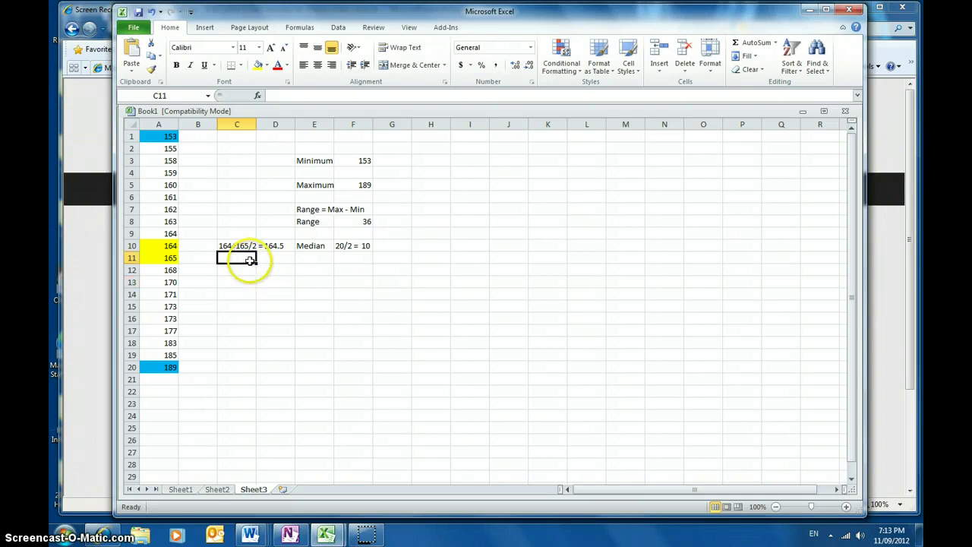
type("=1")
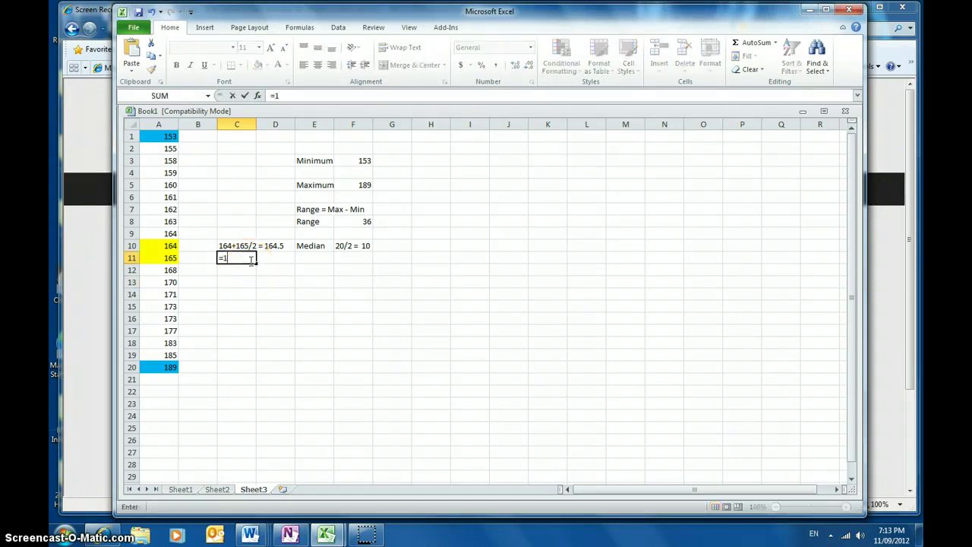
type("64+165/2")
key("Return")
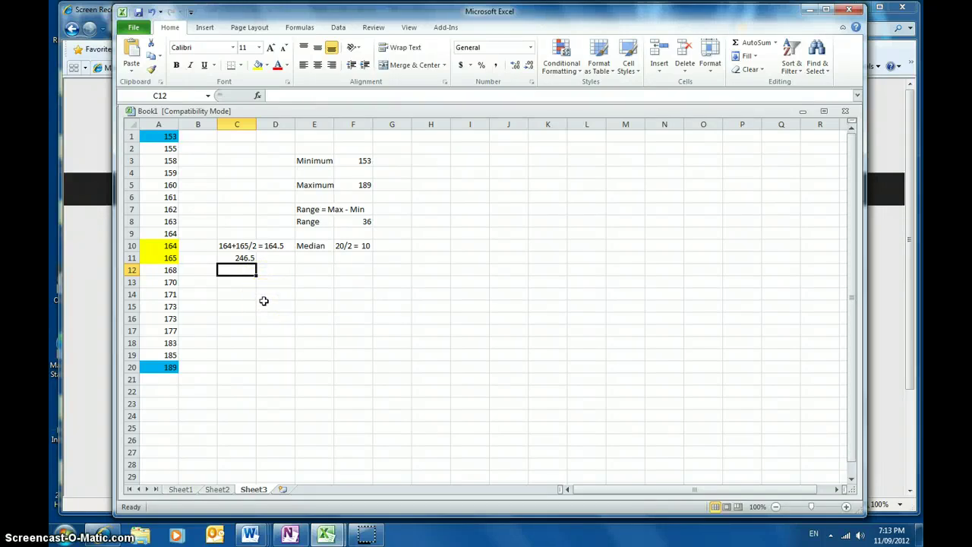
left_click(247, 258)
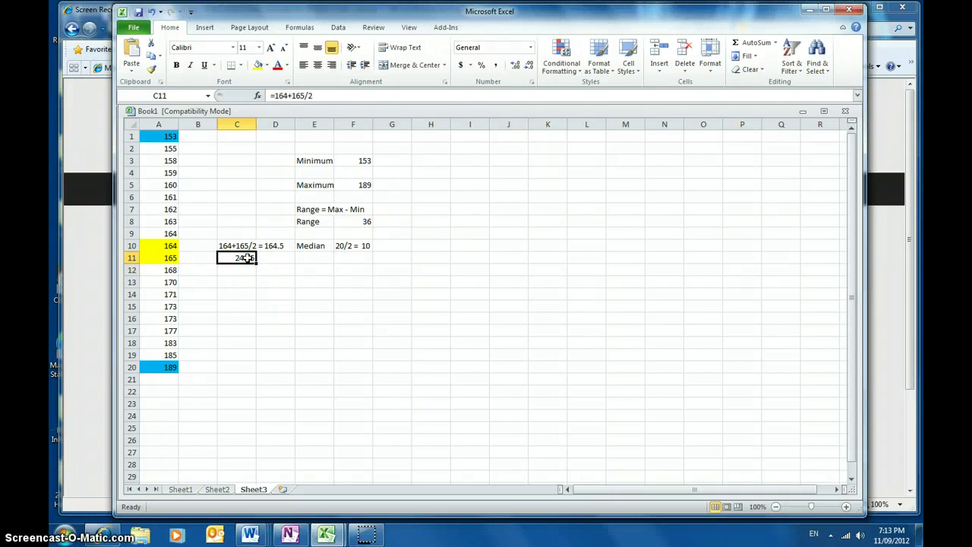
key("Delete")
type("16")
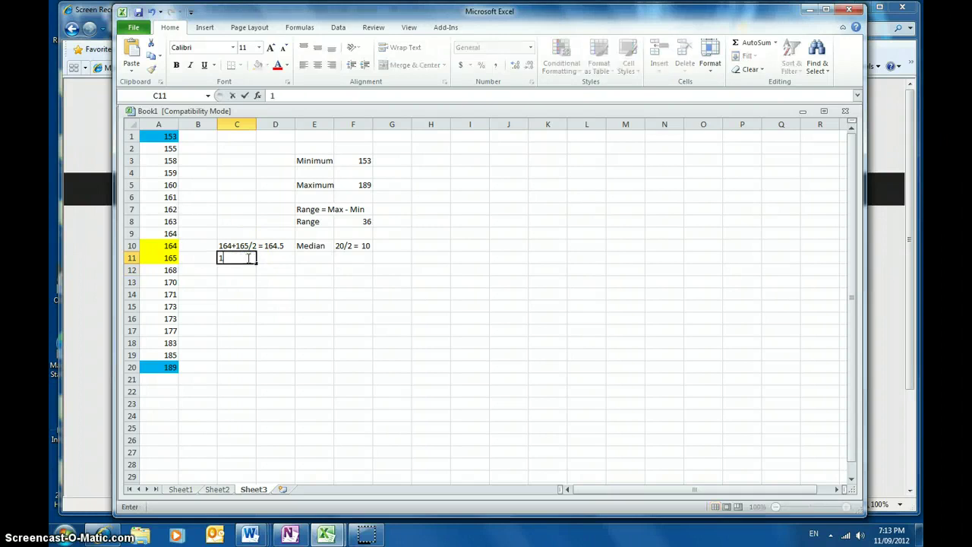
key("BackSpace")
key("BackSpace")
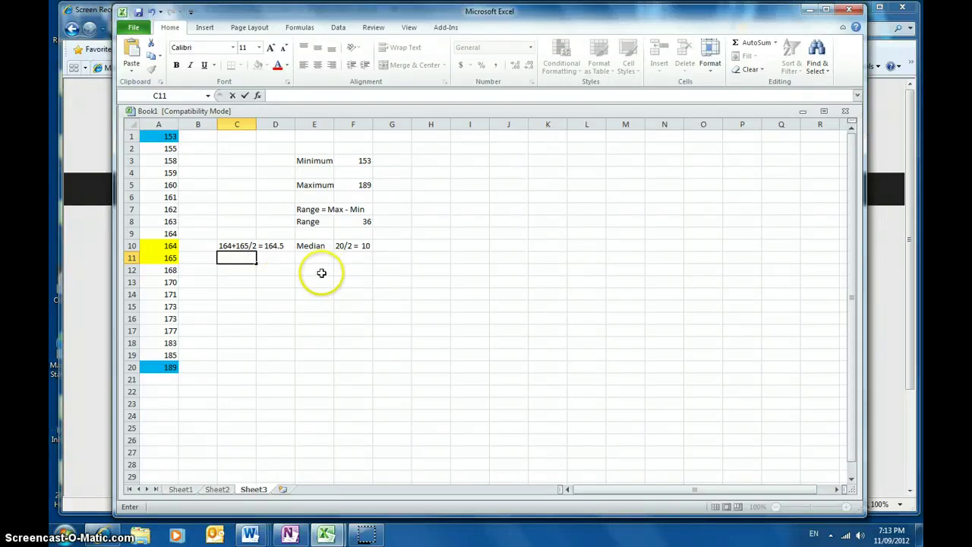
Enter the label Mean in cell E13, below the Median row.
left_click(321, 280)
type("Me")
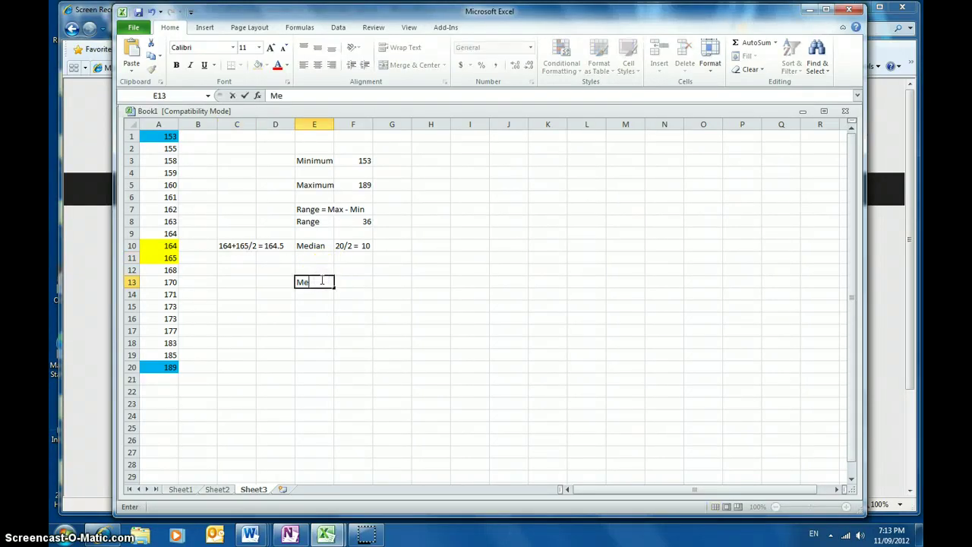
type("an")
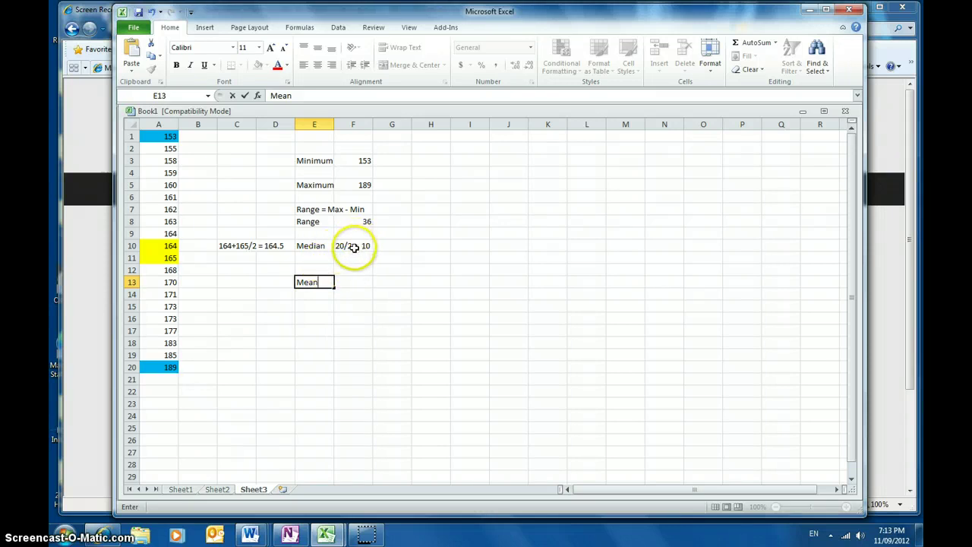
left_click(353, 247)
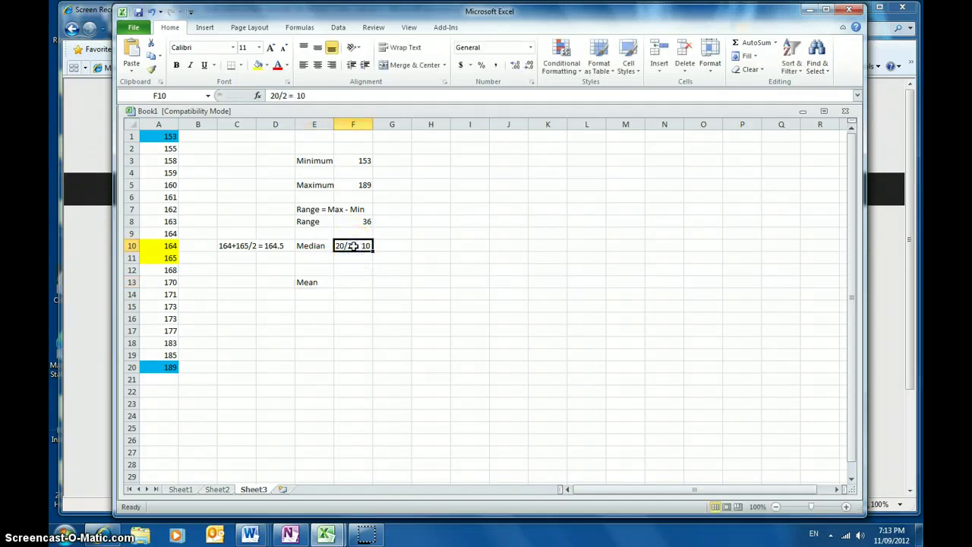